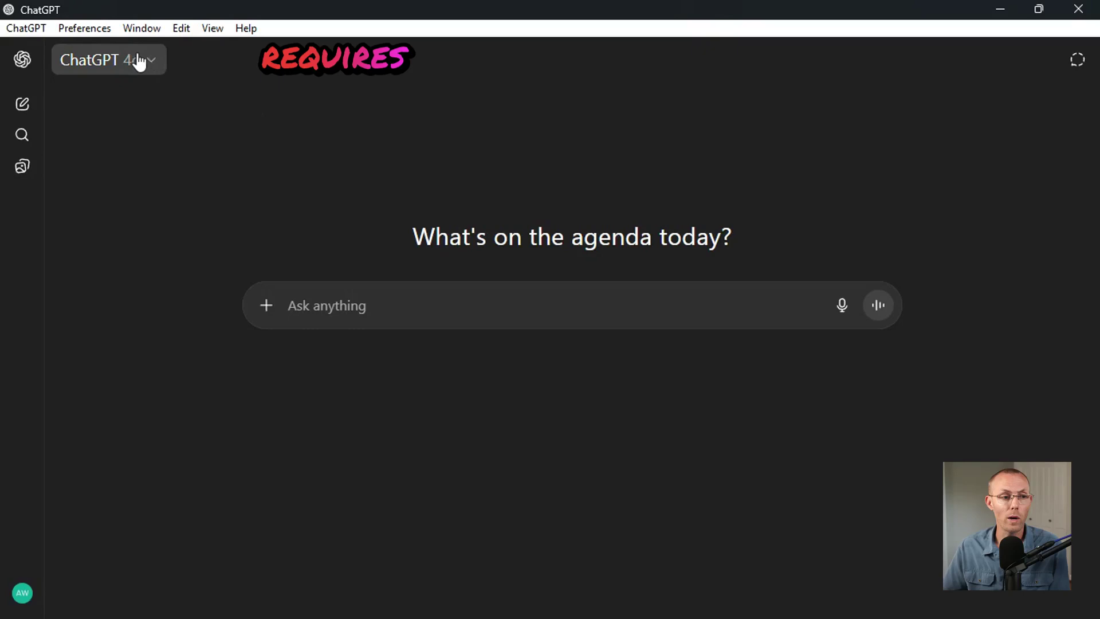
Change the blank chat's model from ChatGPT 4o to o3
left_click(156, 62)
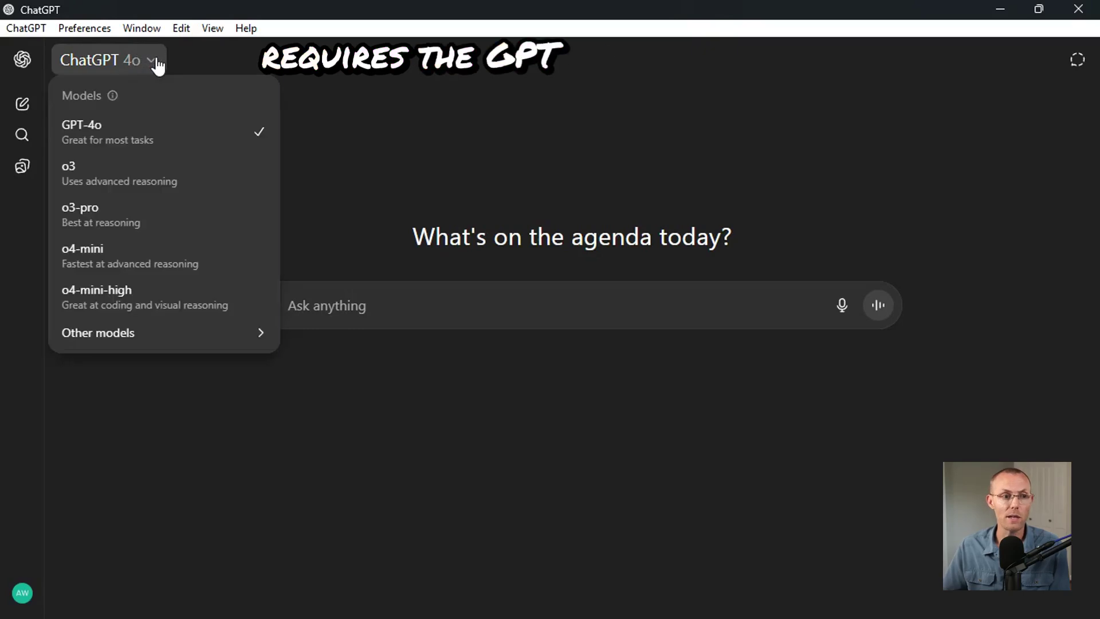
left_click(247, 187)
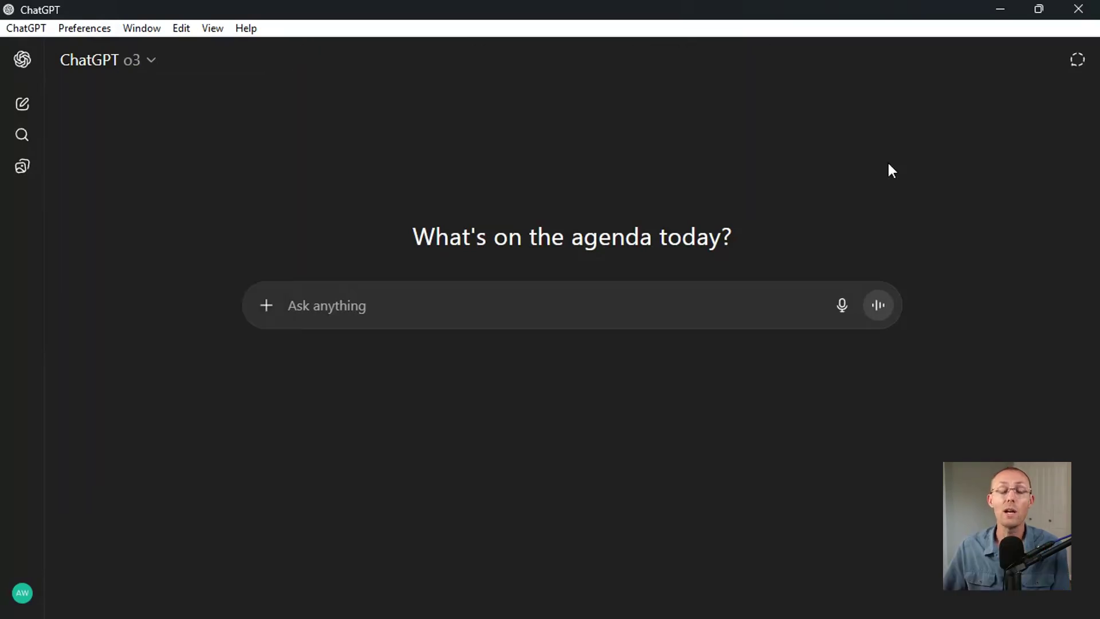
Begin voice dictation of the first prompt in the o3 chat's message box
left_click(845, 315)
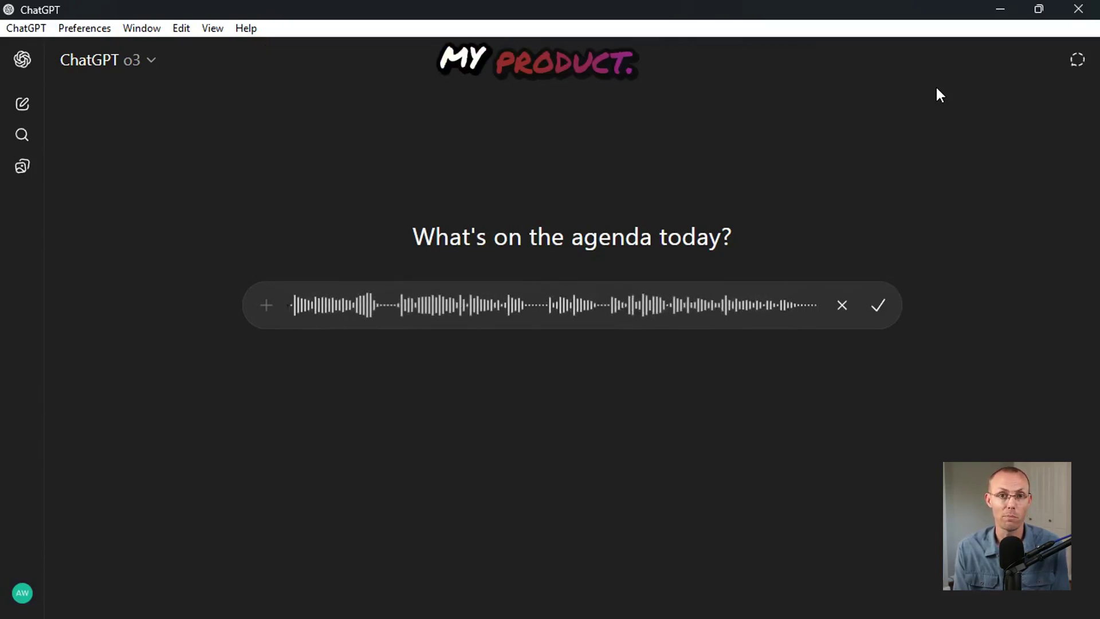
Transcribe the dictated request for 15 pickleball sunglasses brand names and enable Web search
key("Return")
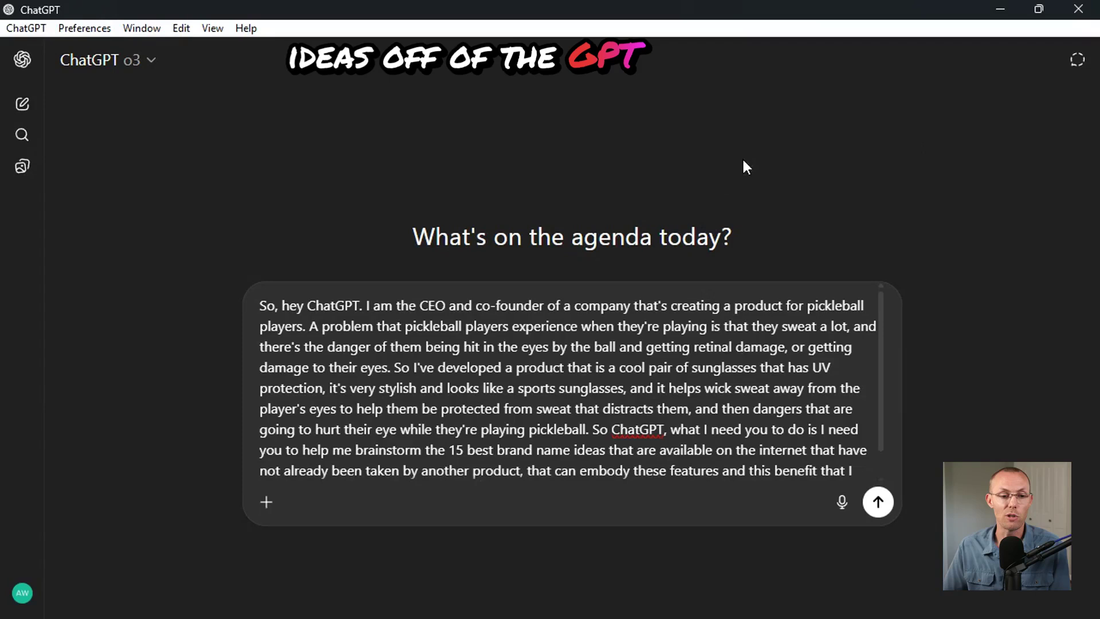
left_click(266, 505)
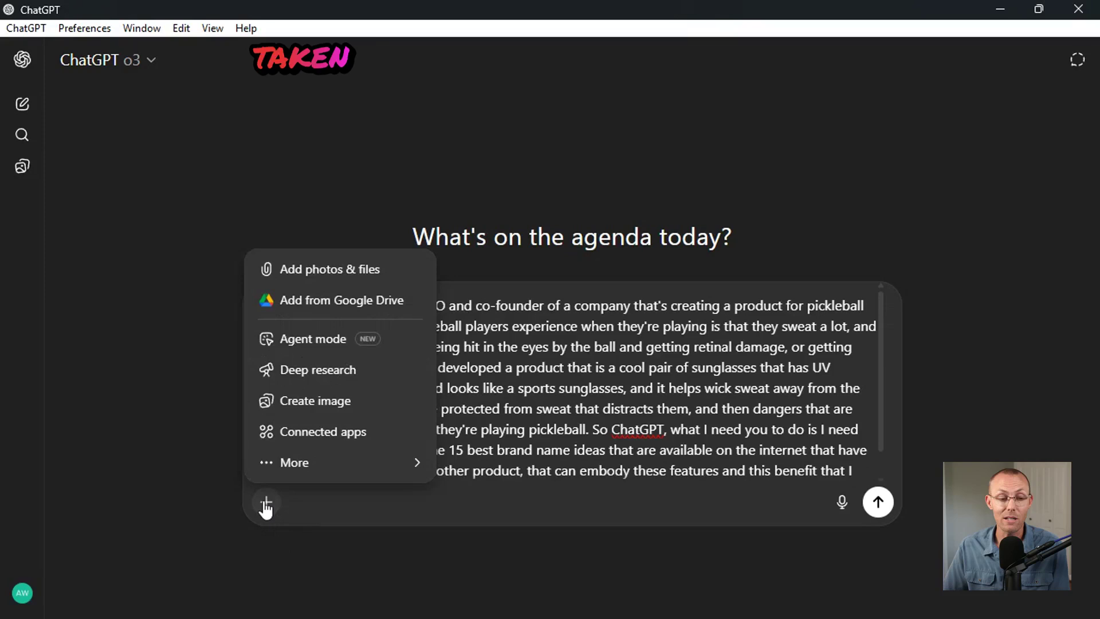
mouse_move(348, 473)
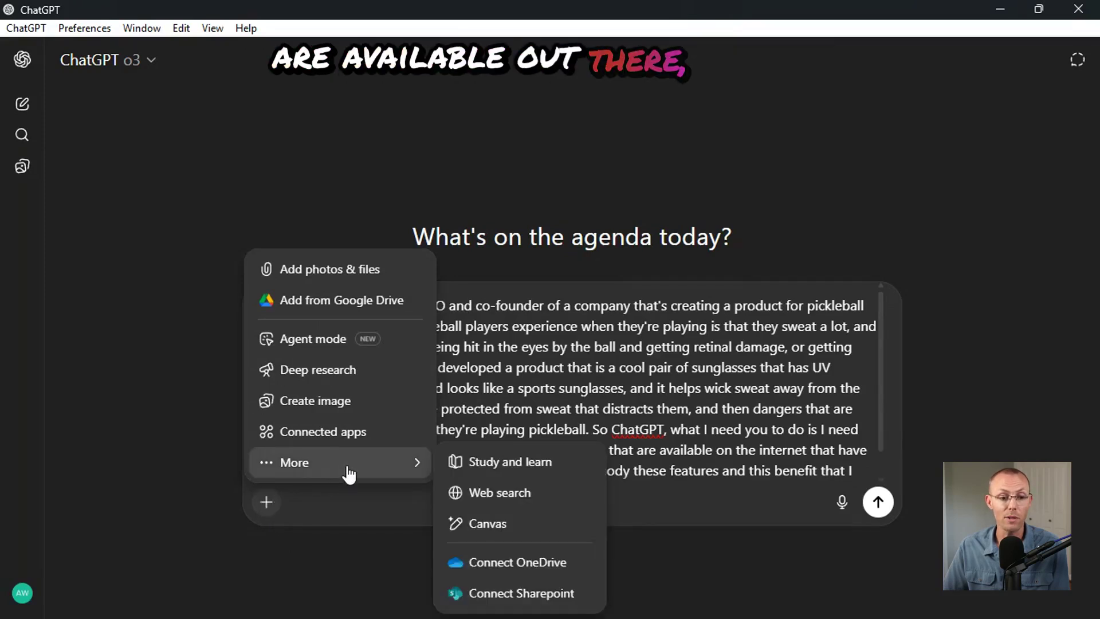
mouse_move(405, 464)
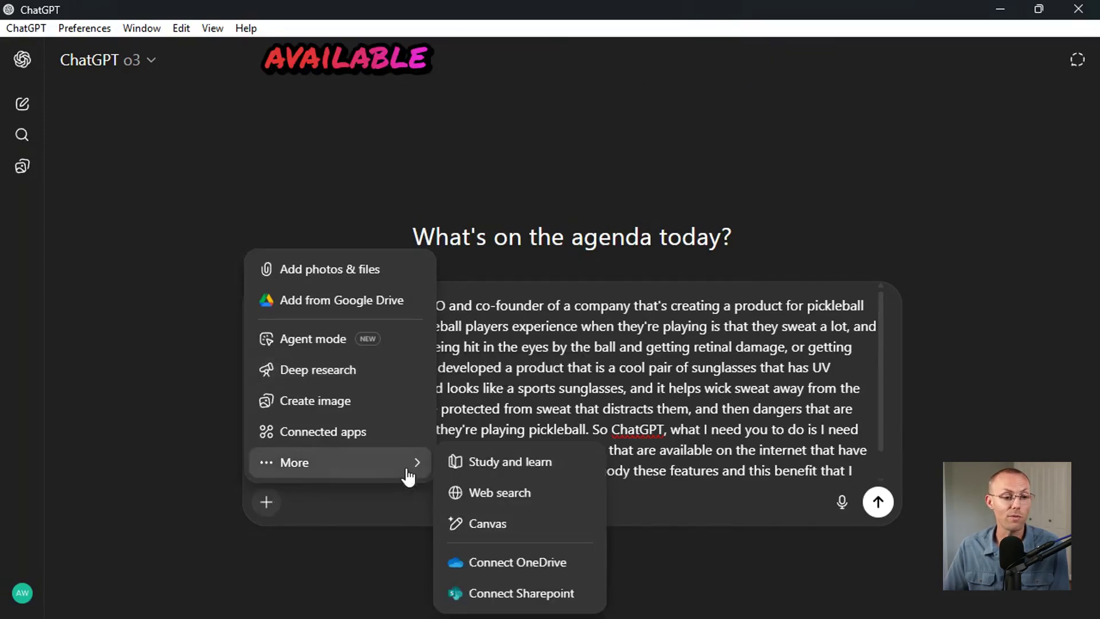
left_click(584, 503)
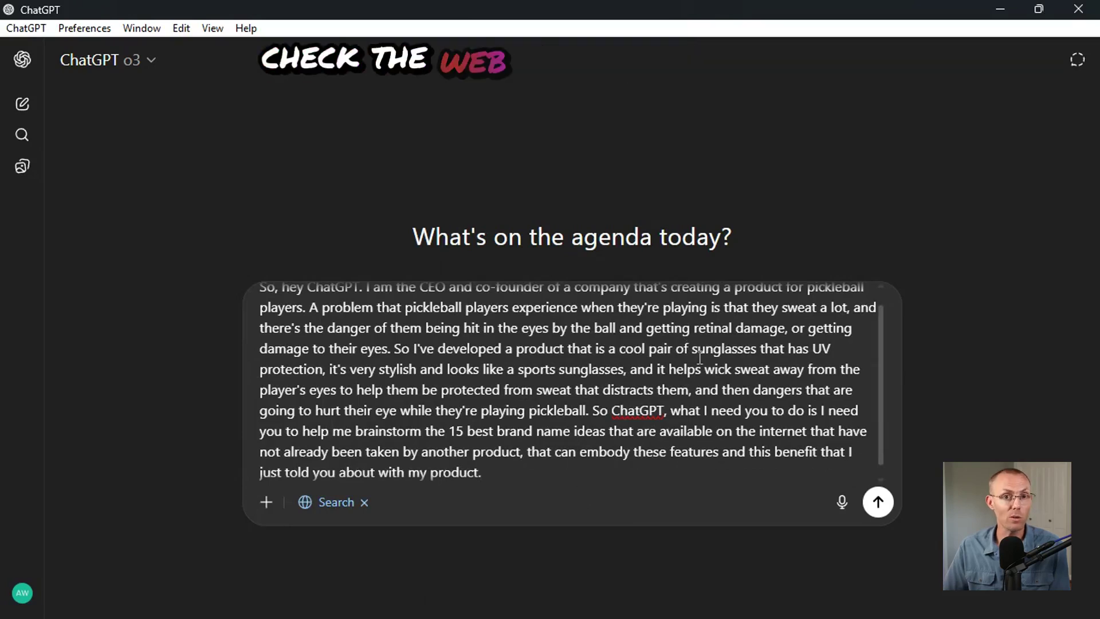
scroll(700, 358, "up", 1)
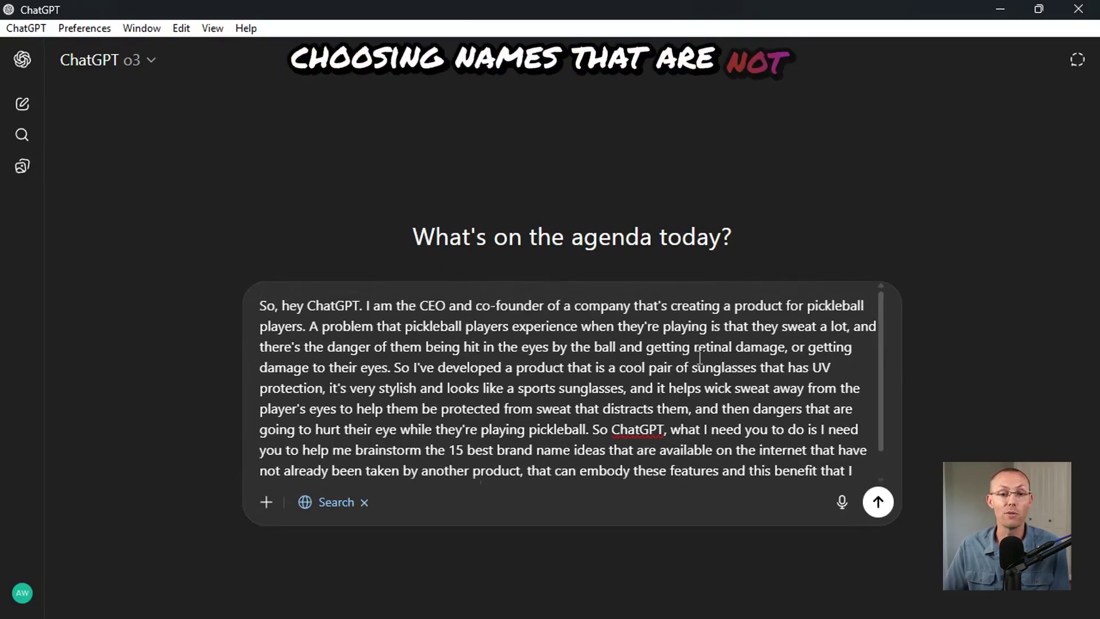
Send the brand-name request and review the returned names like DinkGuard and CourtShield
left_click(878, 502)
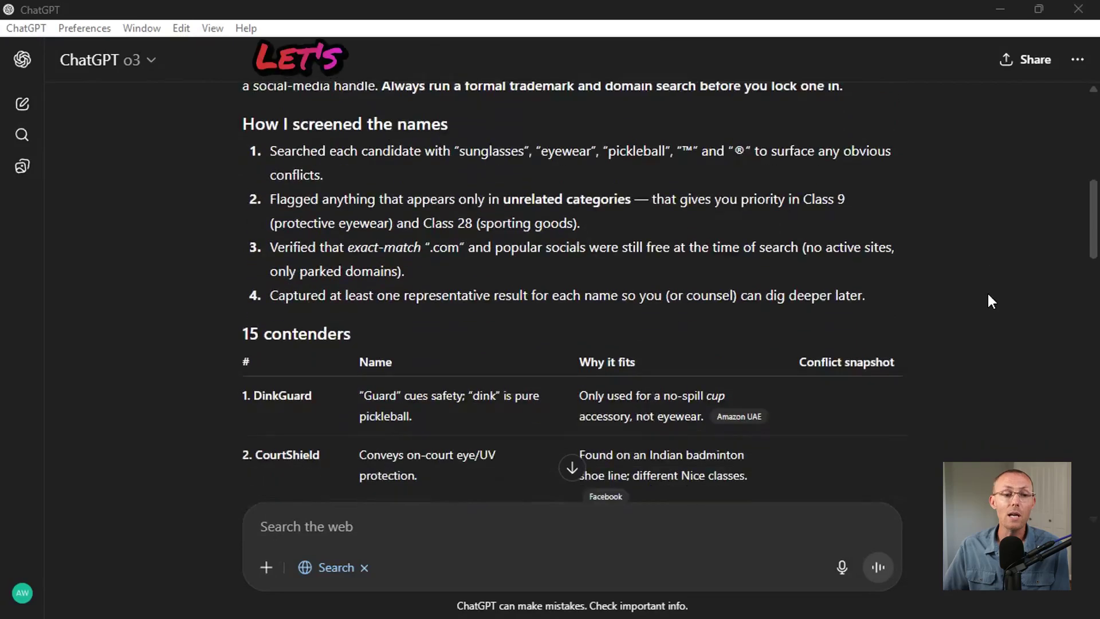
scroll(989, 298, "down", 5)
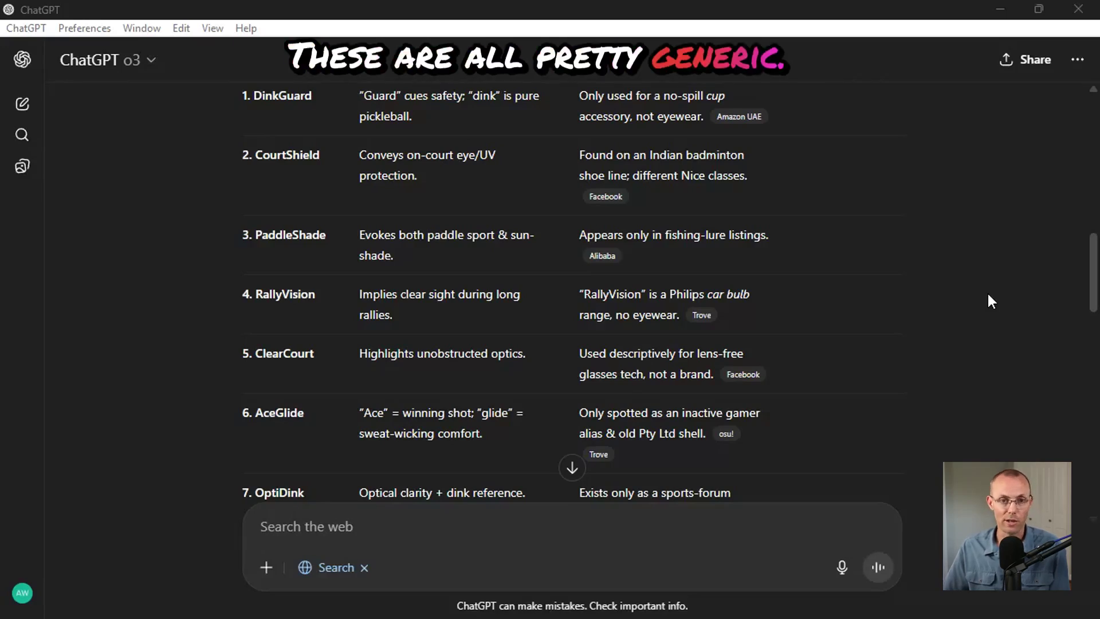
scroll(991, 302, "down", 15)
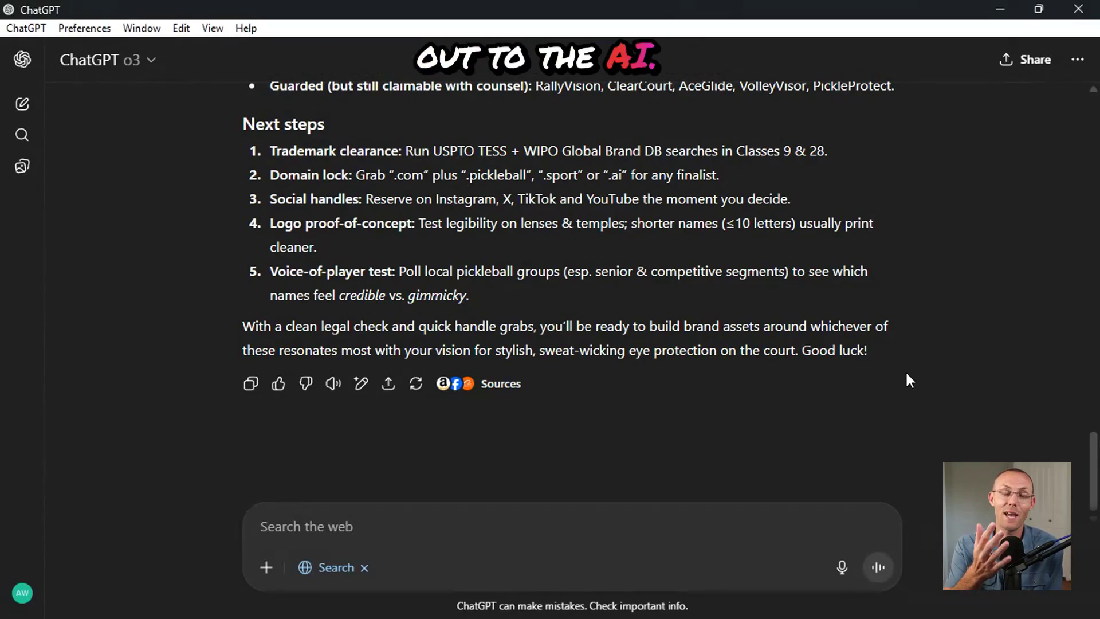
Start dictating the emotional, mission-driven follow-up prompt with Ctrl+Shift+D
key("ctrl+shift+d")
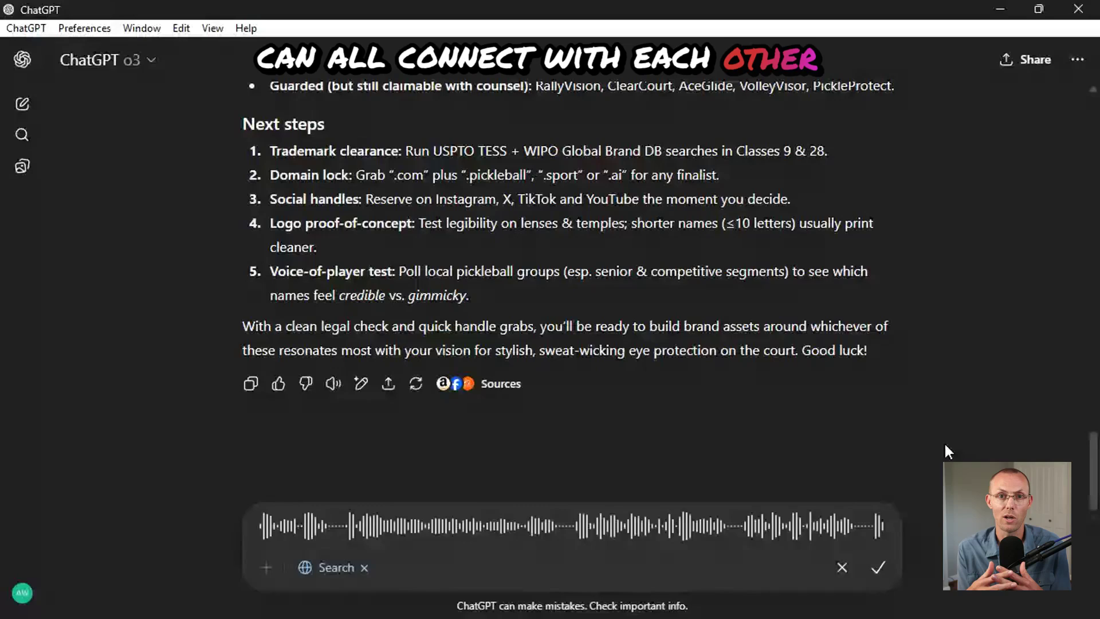
Transcribe and send the follow-up, then review contenders like KinSight, RallyBond and HeartLens Eyewear
left_click(878, 567)
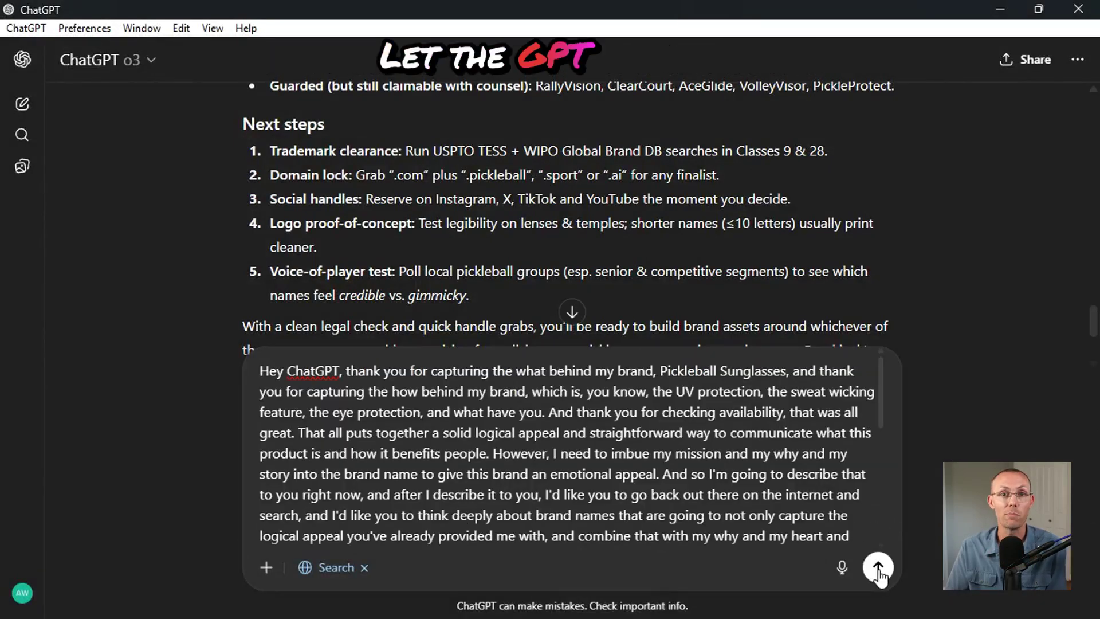
left_click(878, 567)
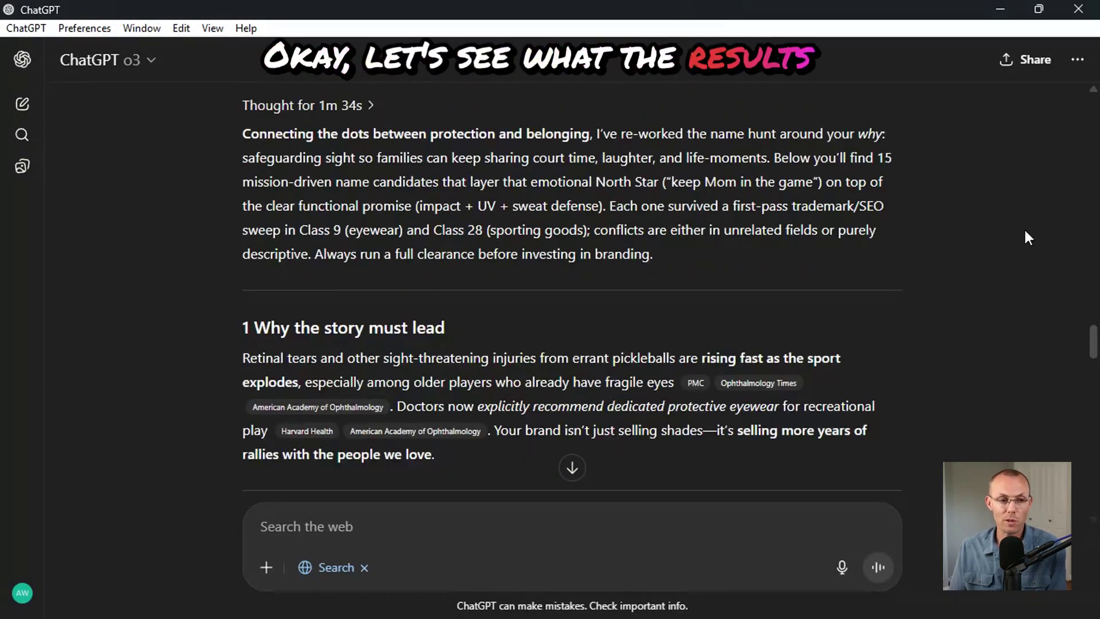
scroll(1026, 232, "down", 6)
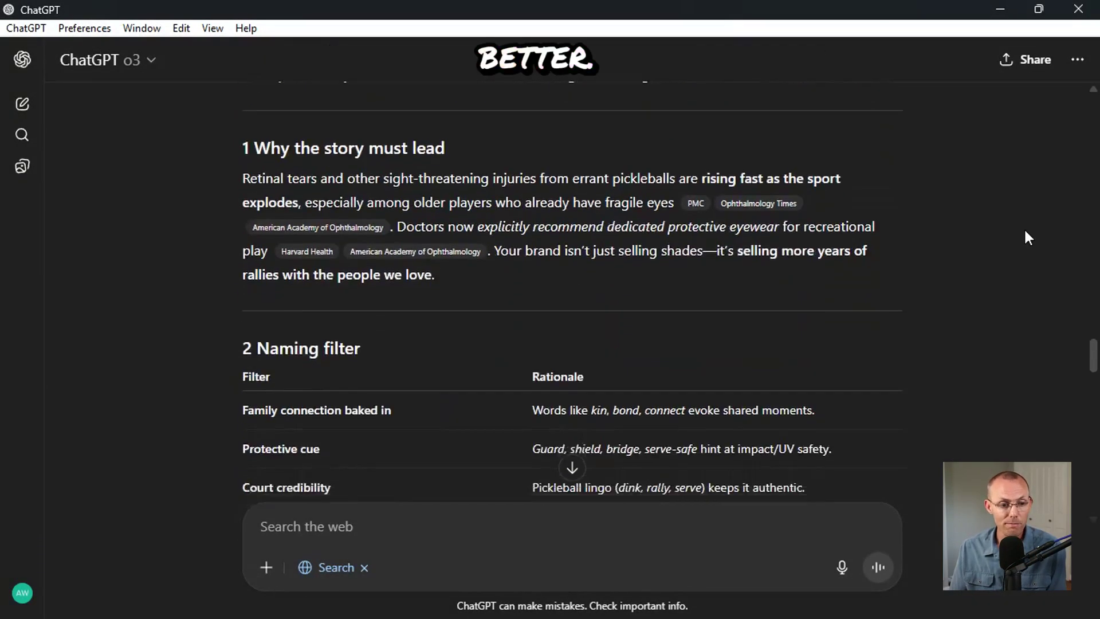
scroll(1025, 232, "down", 5)
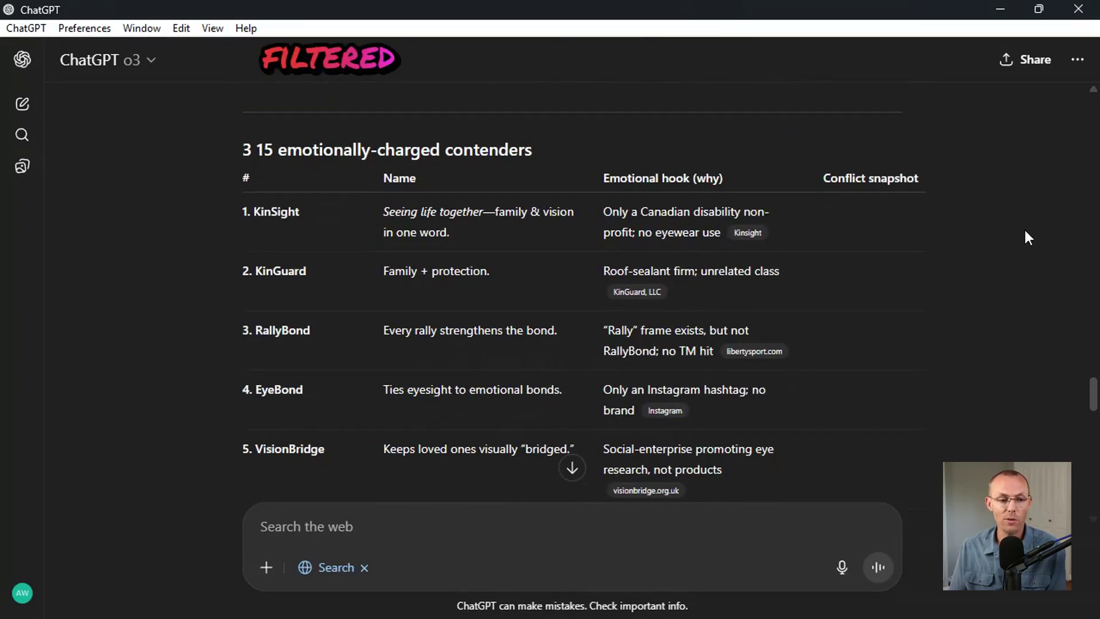
scroll(1024, 232, "down", 2)
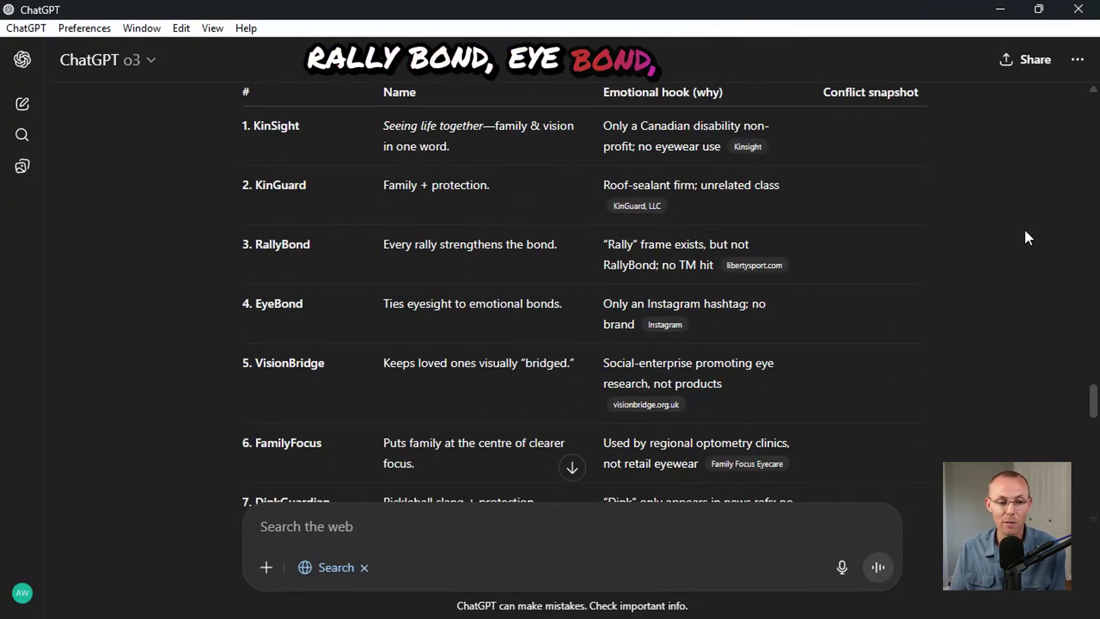
scroll(1025, 233, "down", 2)
scroll(1025, 231, "down", 3)
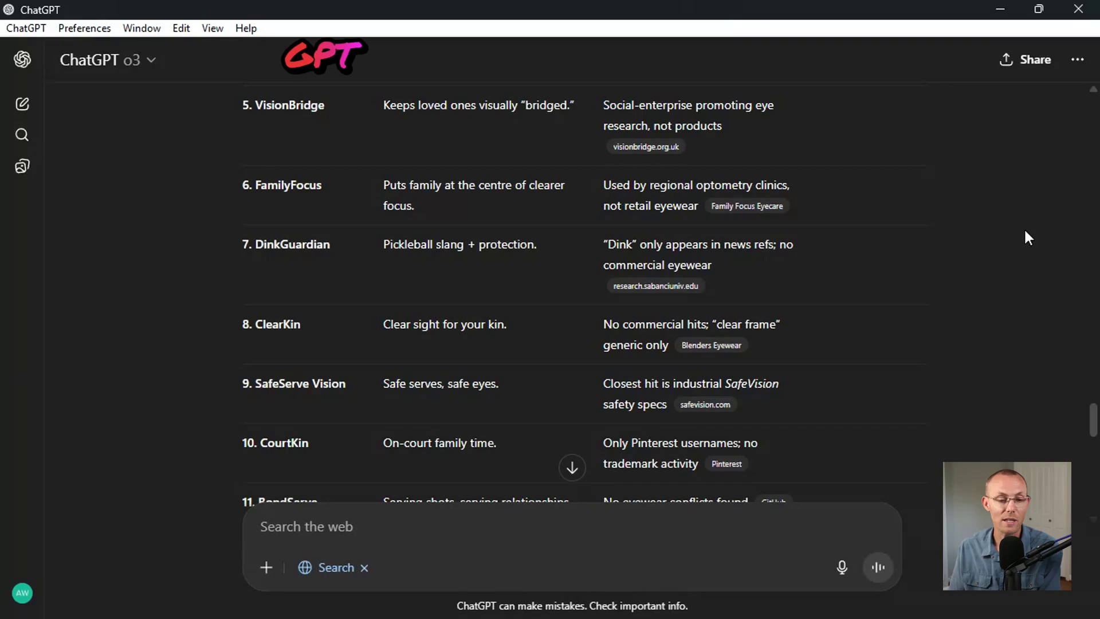
scroll(1025, 232, "down", 3)
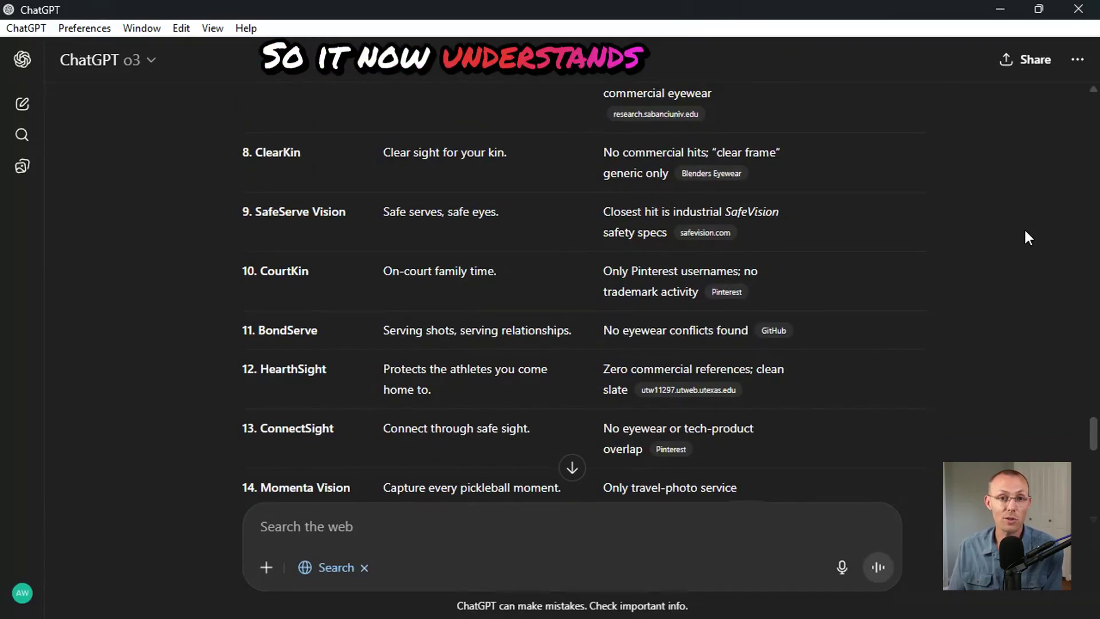
scroll(1026, 236, "down", 5)
scroll(1026, 236, "down", 8)
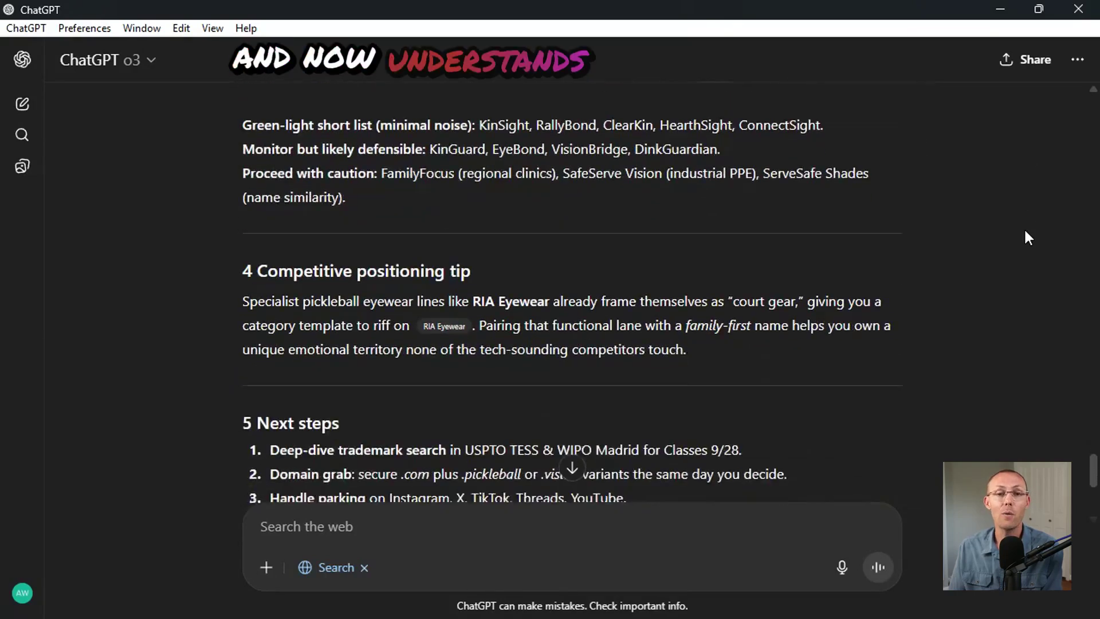
scroll(1028, 237, "down", 1)
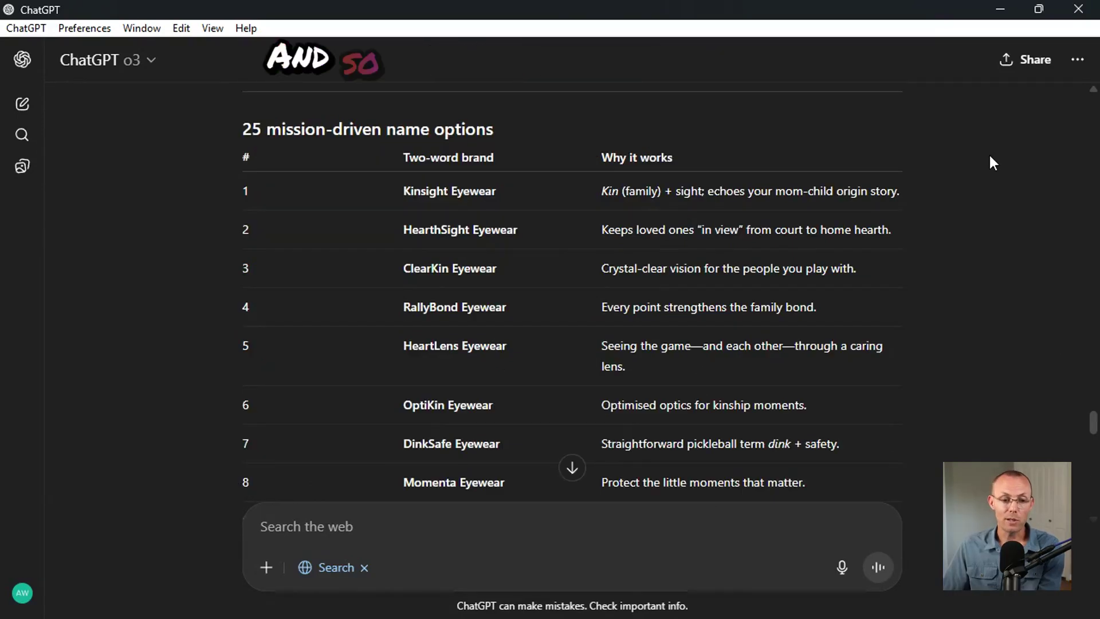
scroll(989, 153, "down", 5)
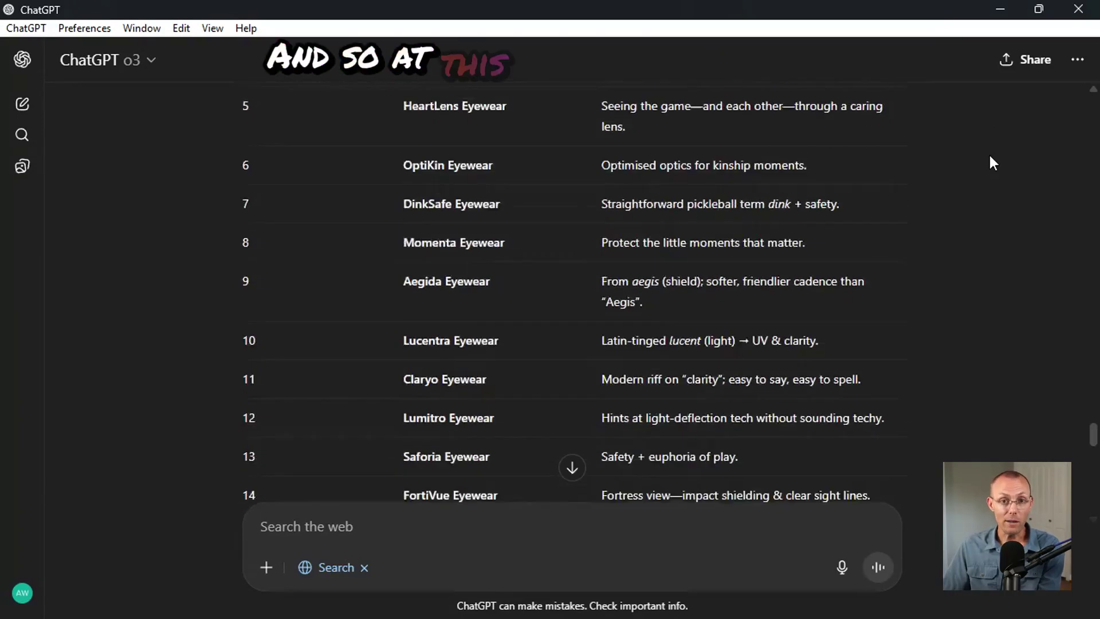
scroll(989, 160, "down", 10)
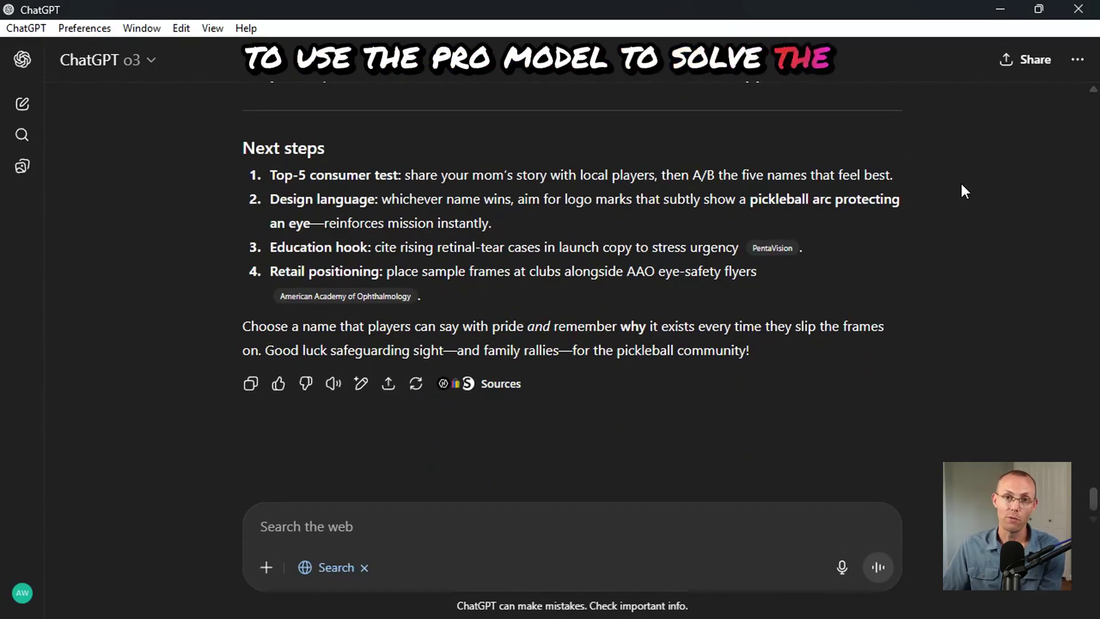
Switch to o3-pro and dictate a request for 15–25 single-word Eyewear or Vision names
left_click(151, 61)
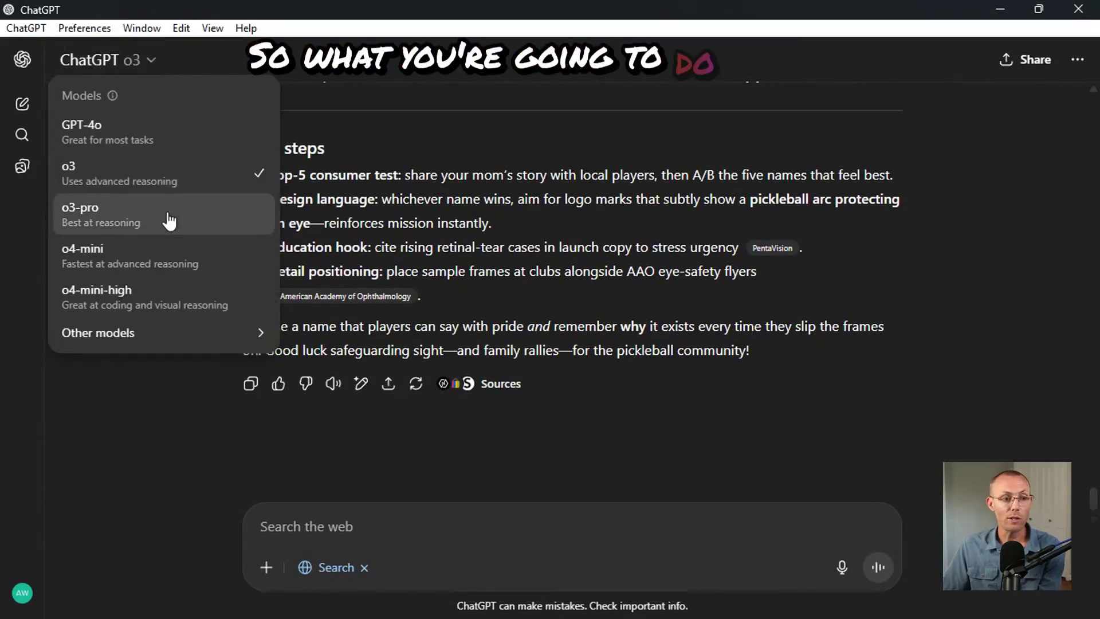
left_click(198, 218)
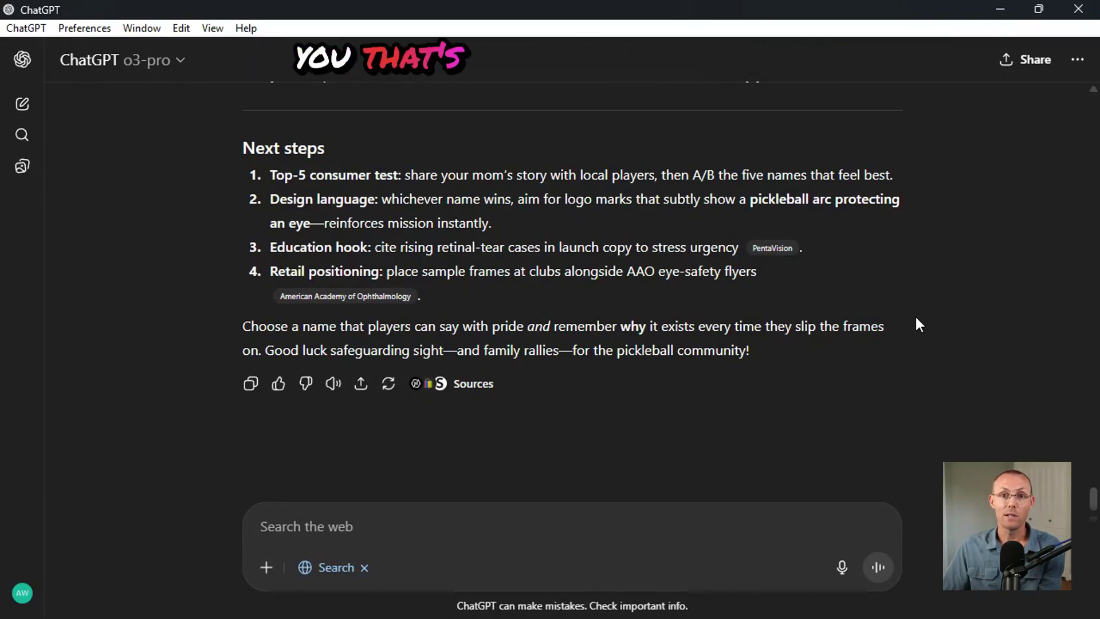
left_click(842, 573)
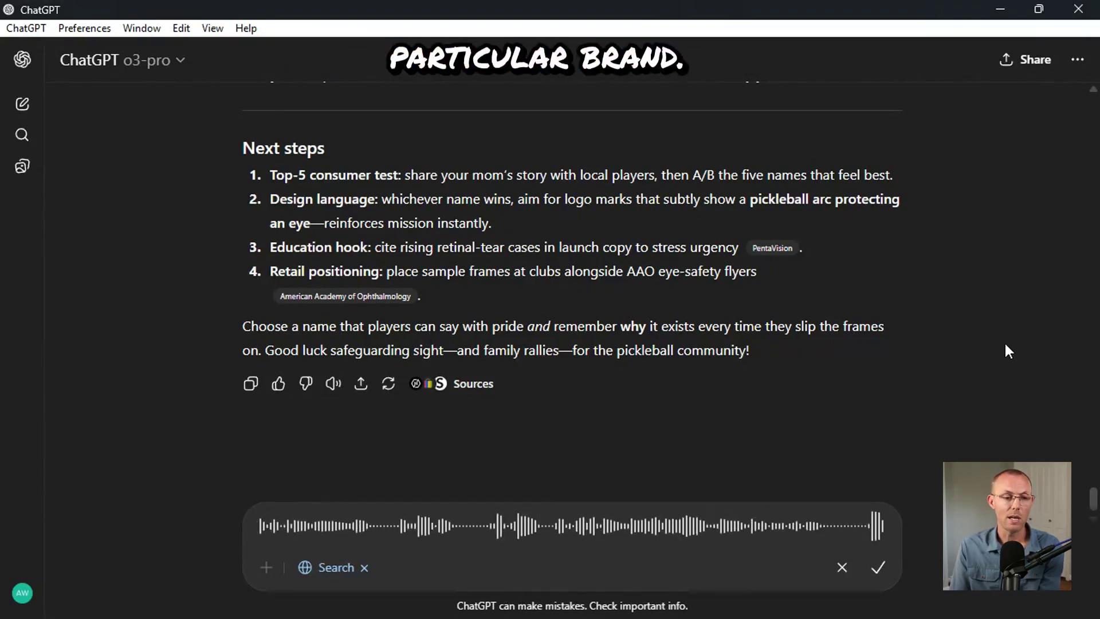
scroll(1006, 346, "up", 10)
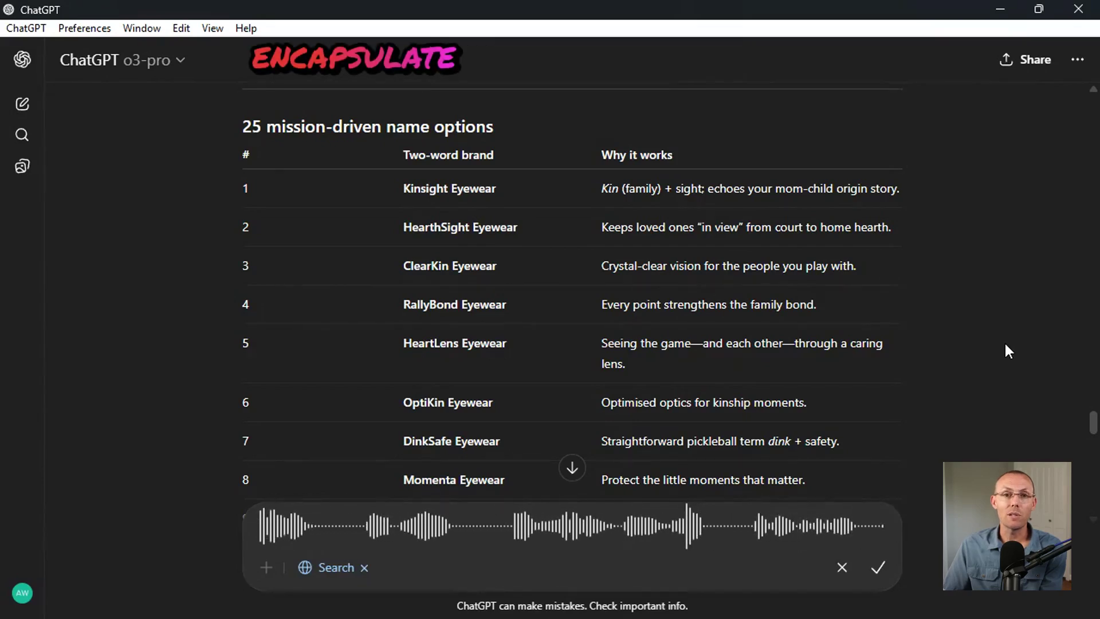
scroll(1009, 351, "down", 10)
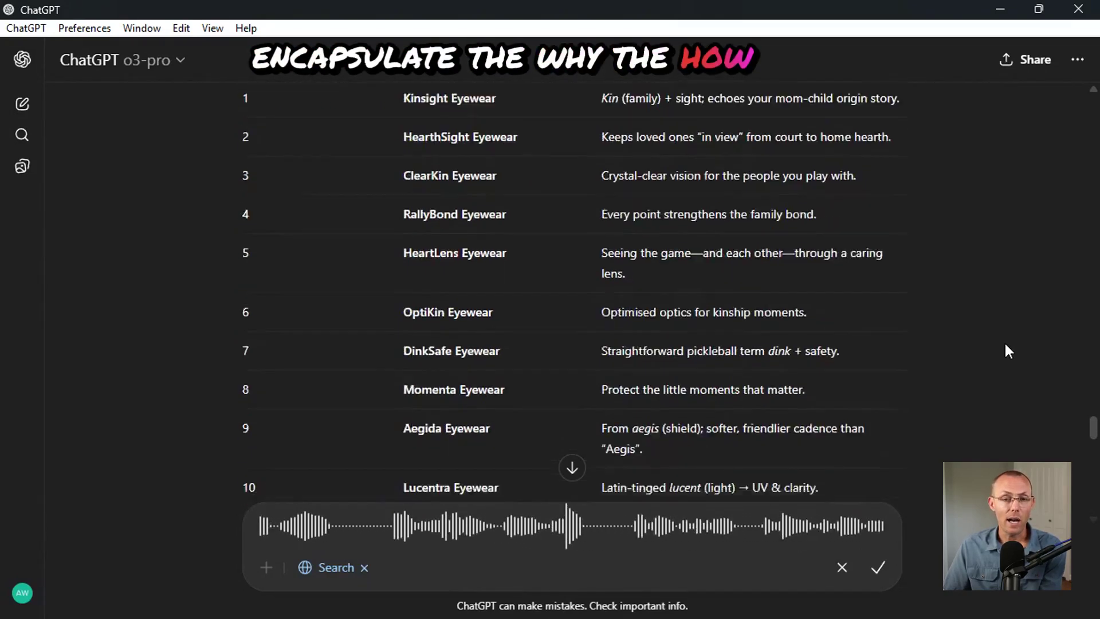
scroll(1006, 345, "down", 15)
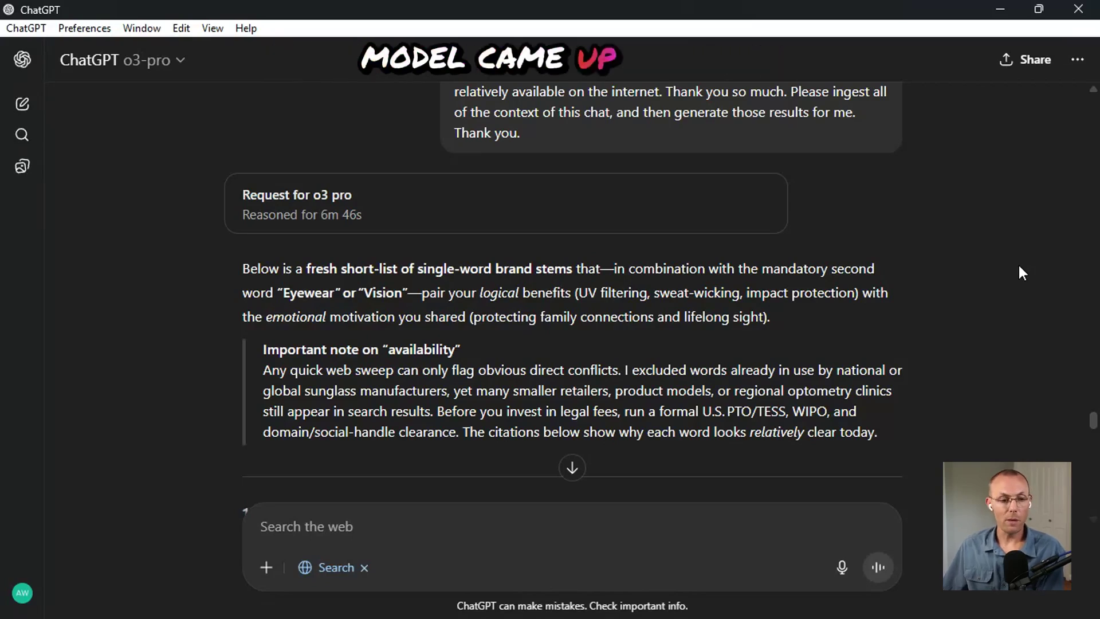
Scroll the 18-name table down to Beacon Vision, Prescient Eyewear and the four vetting steps
scroll(1019, 267, "down", 5)
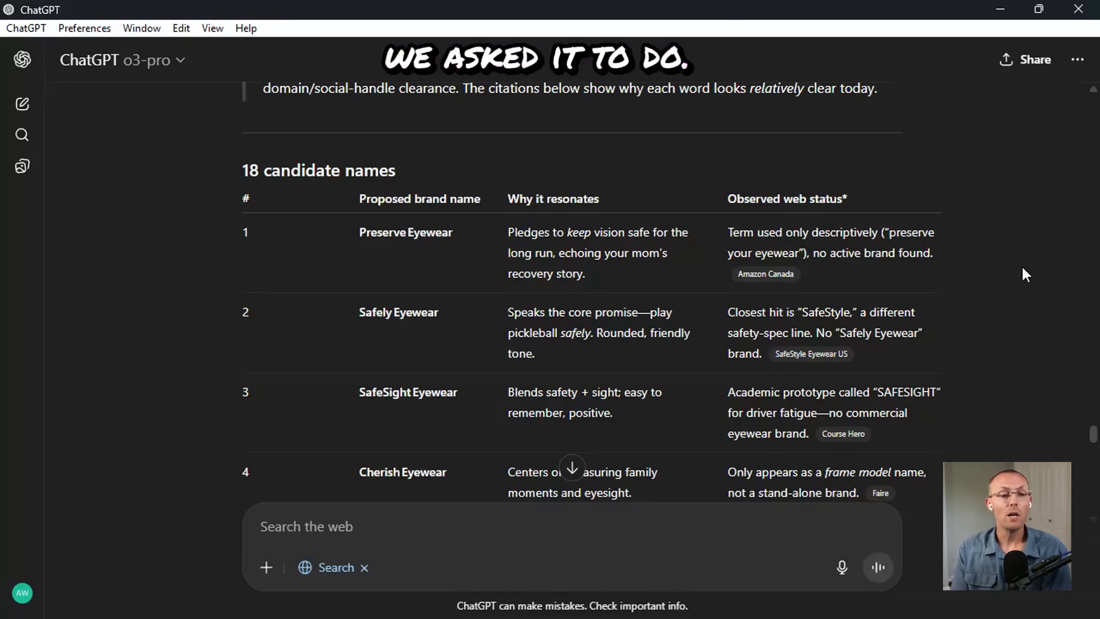
scroll(1023, 267, "down", 4)
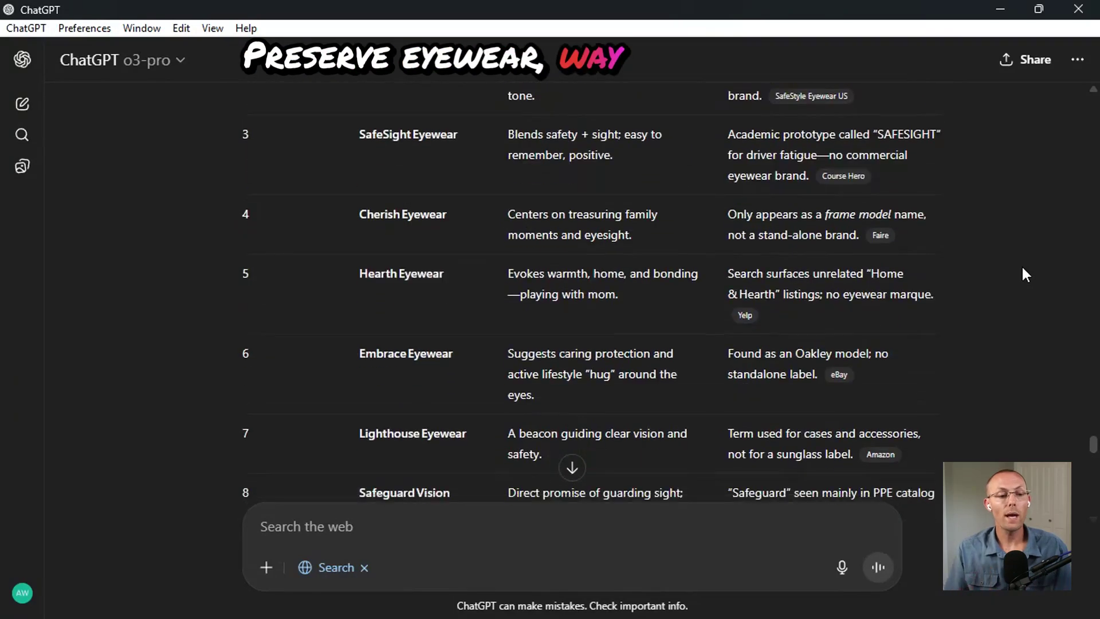
scroll(1022, 268, "down", 1)
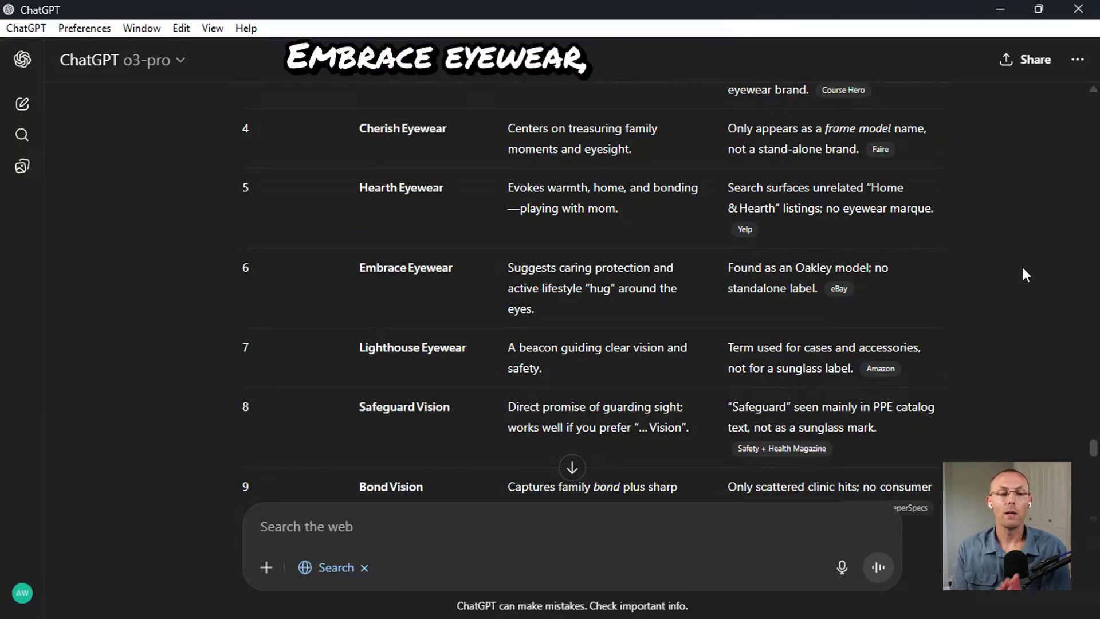
scroll(1024, 269, "down", 3)
scroll(1024, 269, "down", 3)
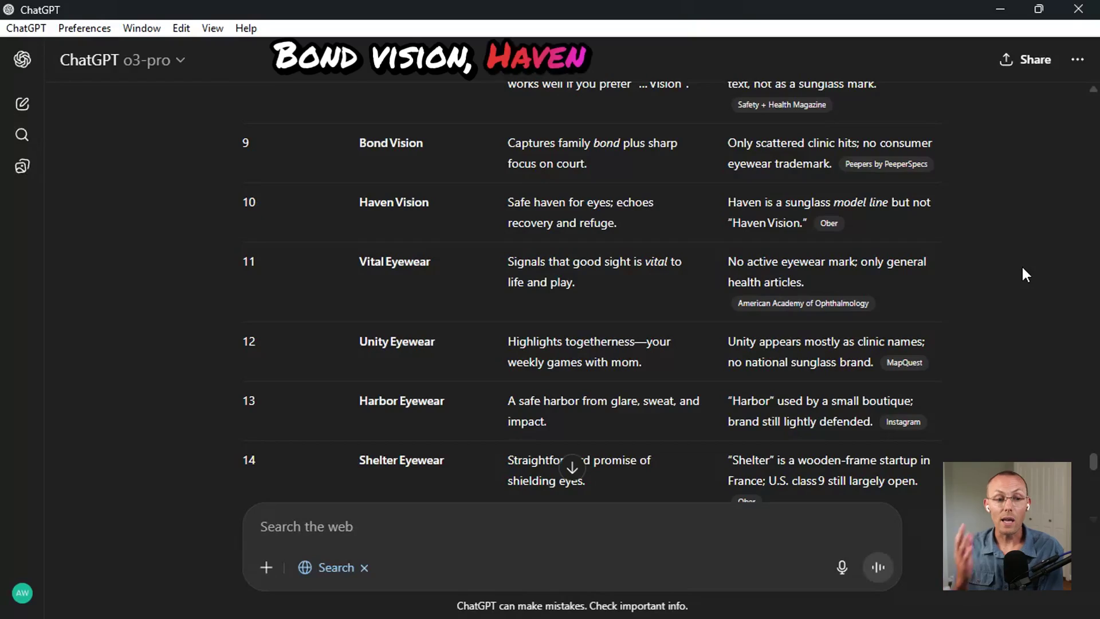
scroll(889, 323, "down", 3)
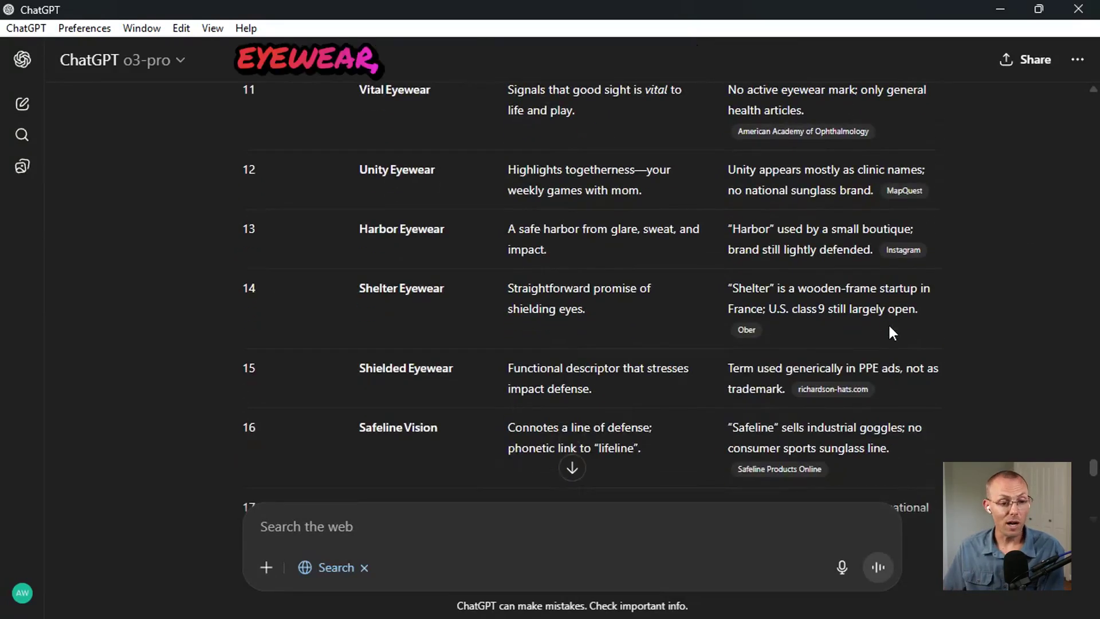
scroll(888, 324, "down", 3)
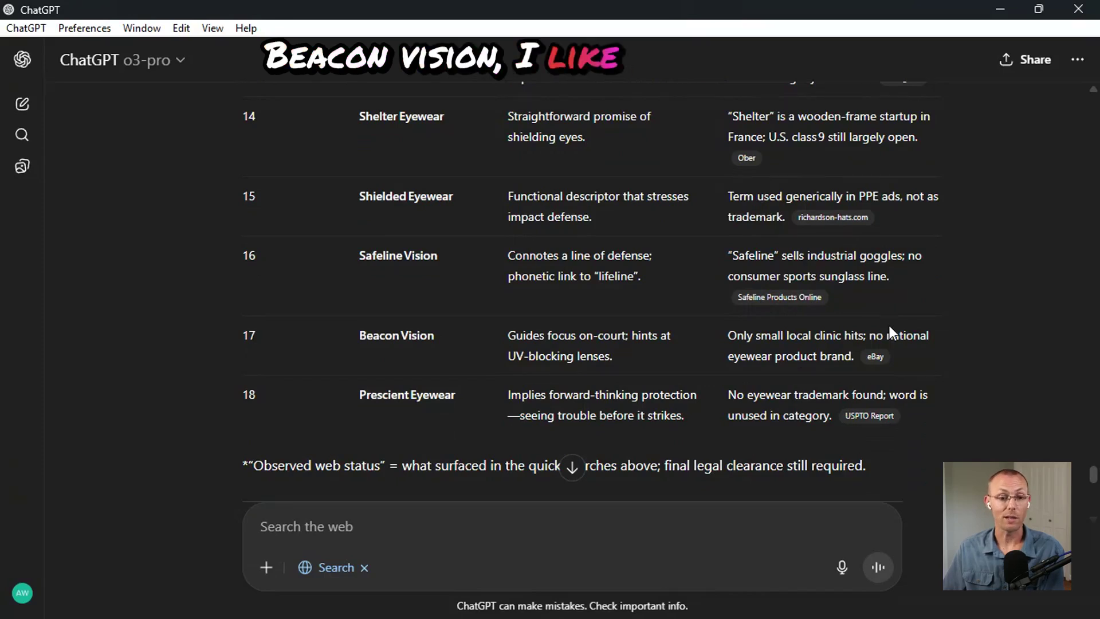
scroll(976, 275, "down", 10)
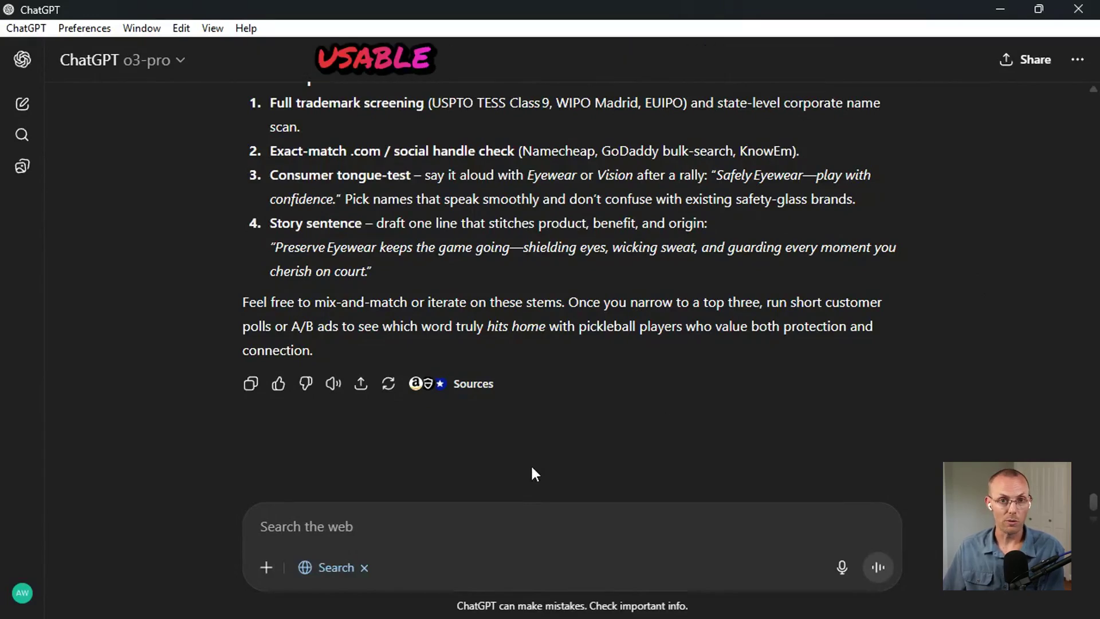
Replace the Search chip with Deep research and start a new voice dictation
left_click(365, 568)
left_click(266, 567)
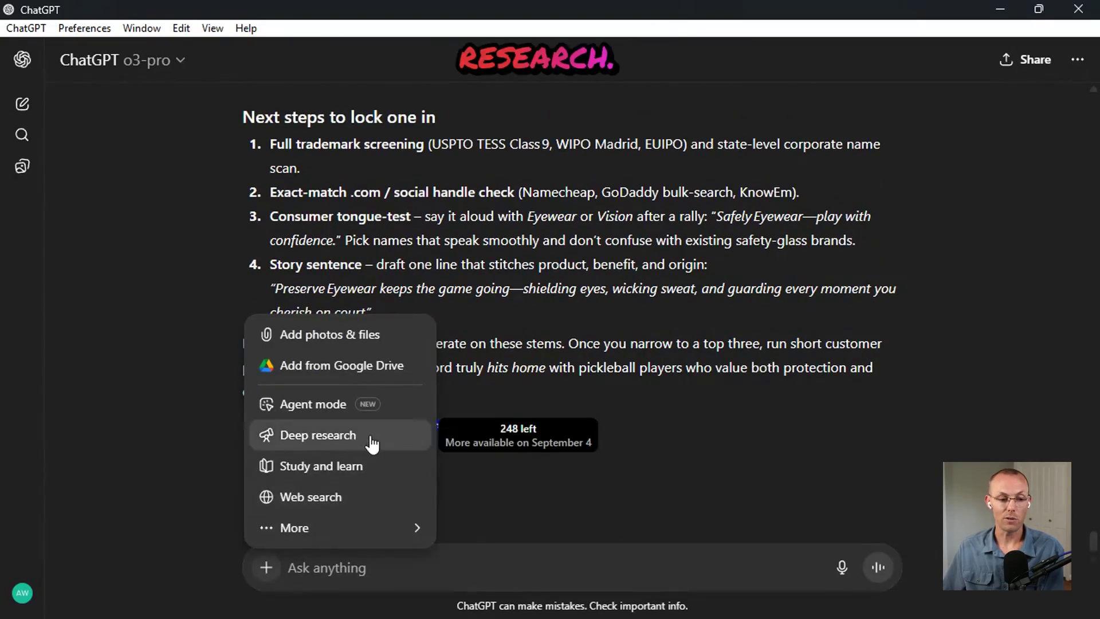
left_click(372, 444)
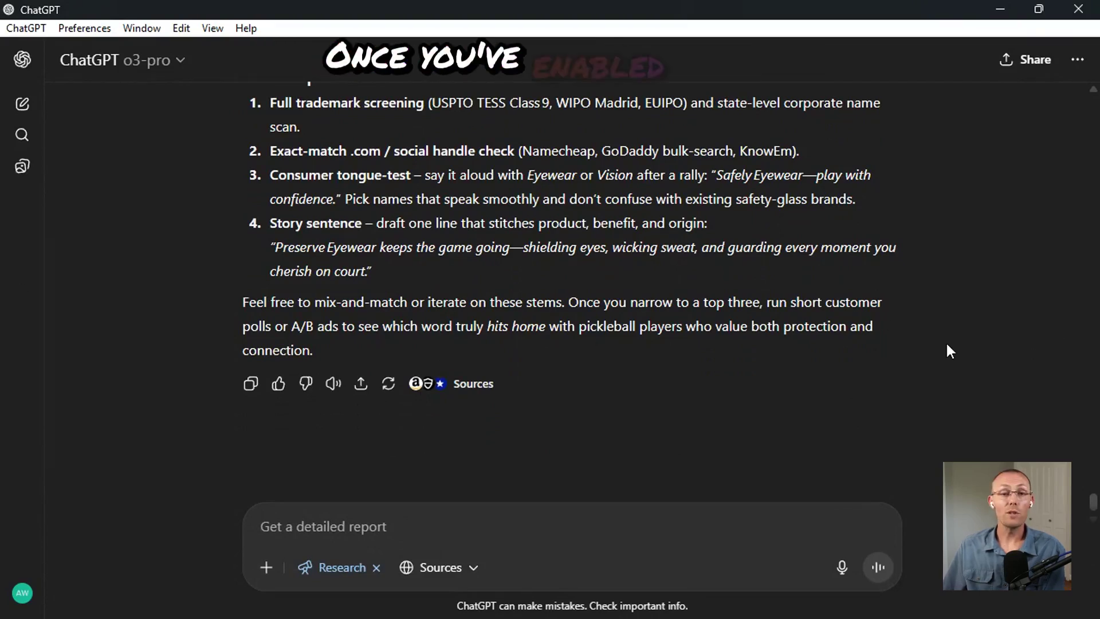
left_click(841, 567)
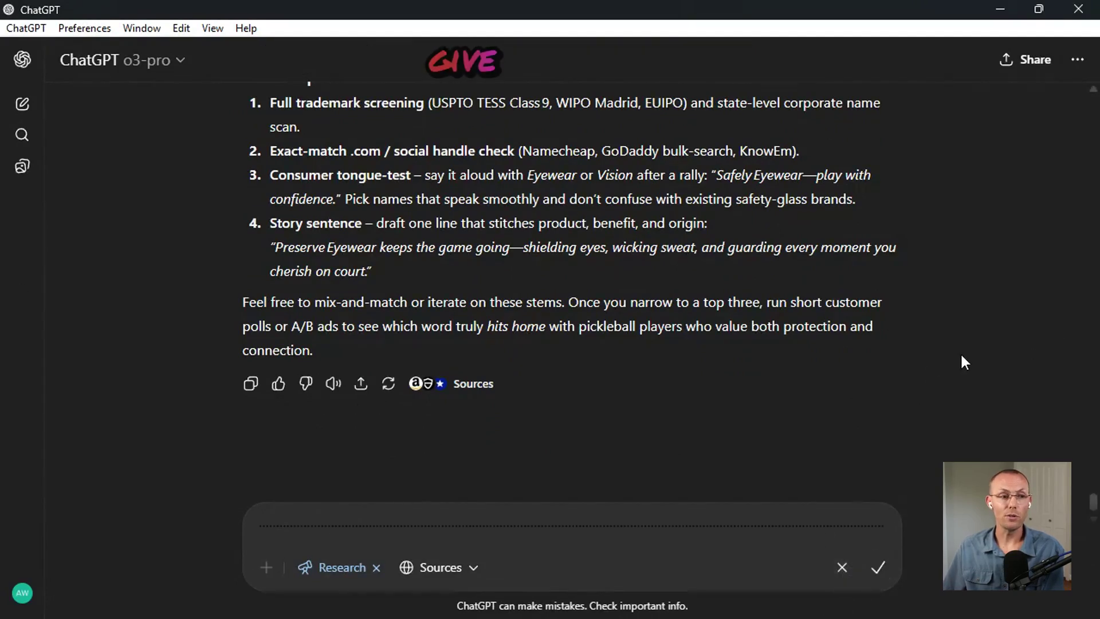
Dictate the favoured names from the 18-candidate table for deep research, then transcribe the request
scroll(960, 355, "up", 15)
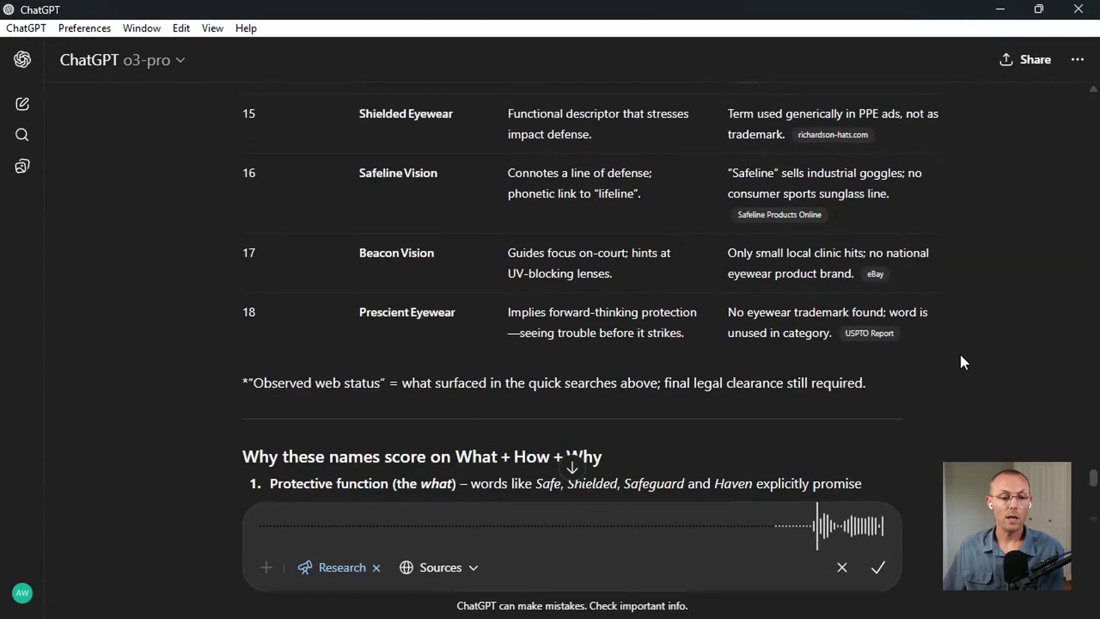
scroll(961, 360, "up", 10)
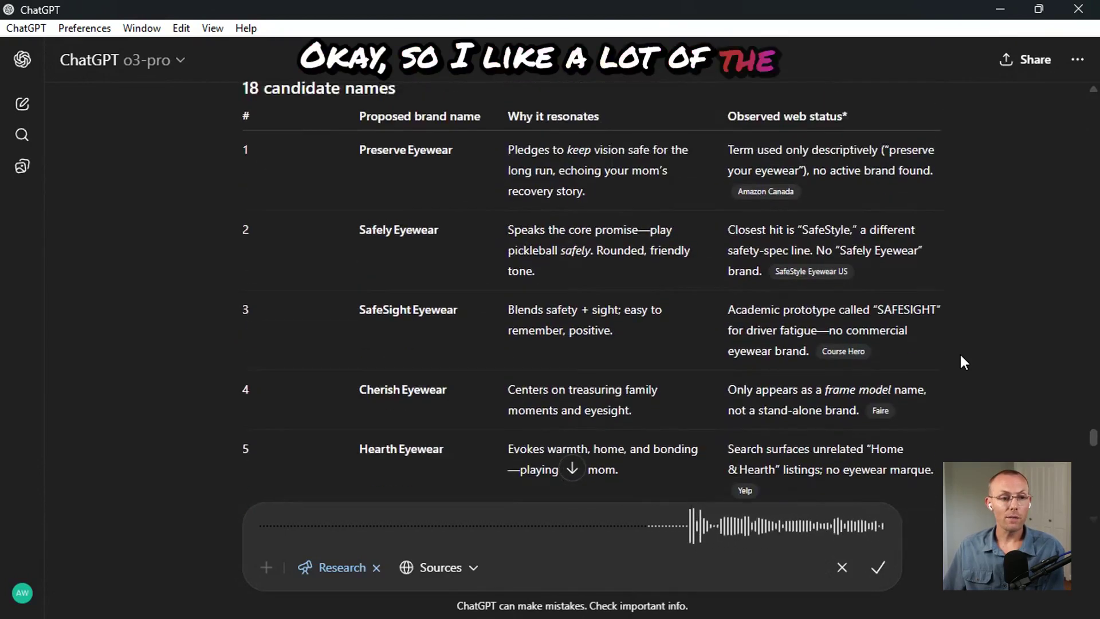
scroll(961, 352, "down", 1)
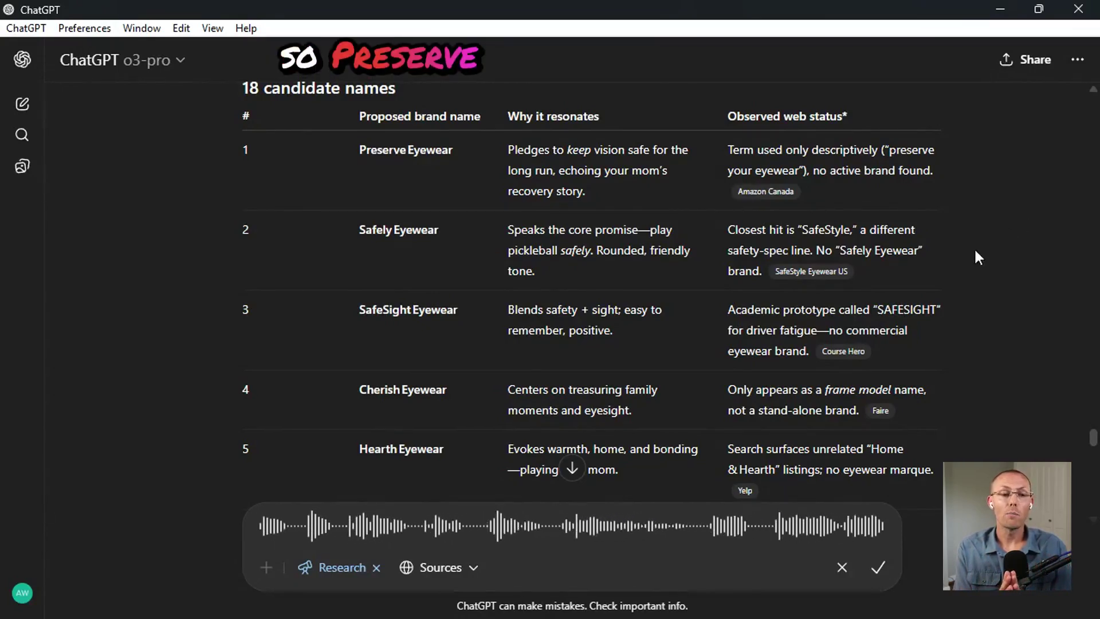
scroll(920, 281, "down", 3)
scroll(921, 284, "down", 3)
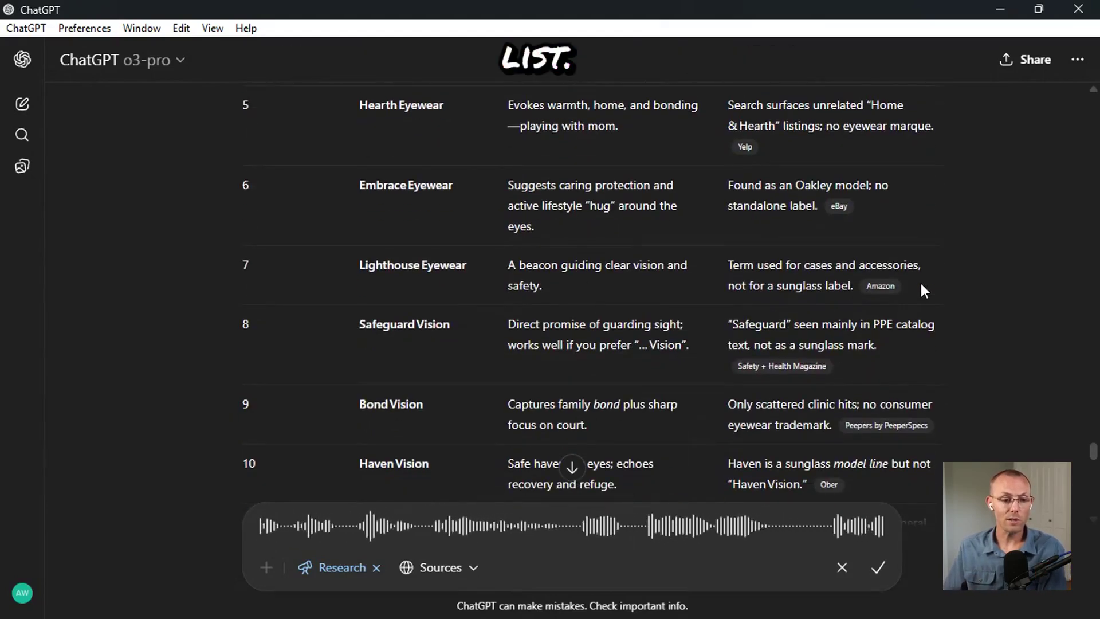
scroll(920, 281, "down", 3)
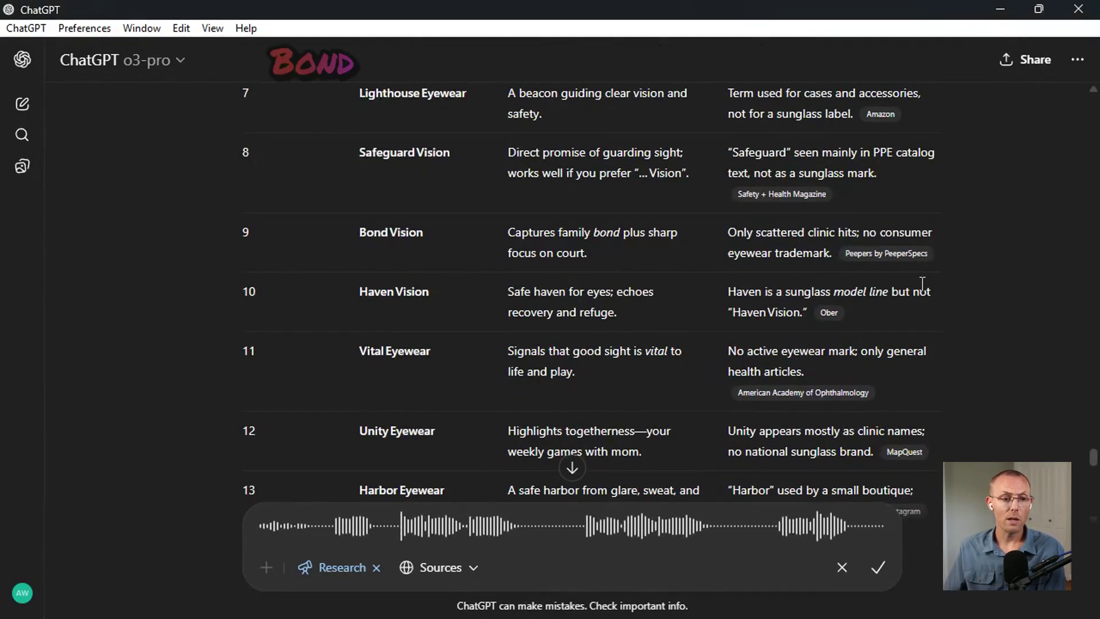
scroll(922, 284, "down", 2)
scroll(924, 290, "up", 1)
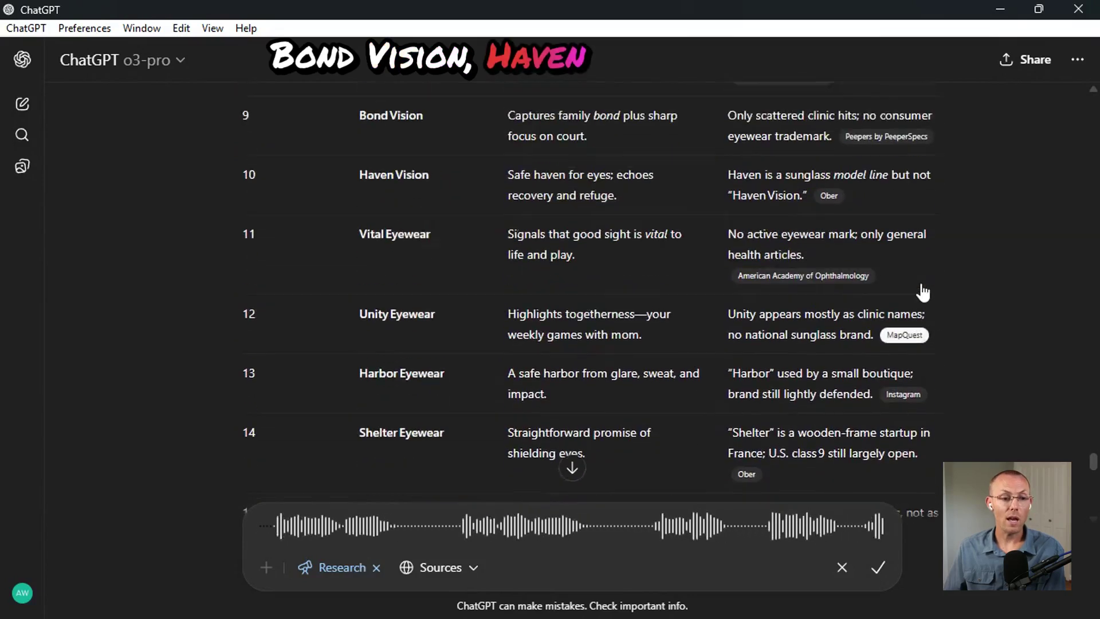
scroll(920, 287, "down", 5)
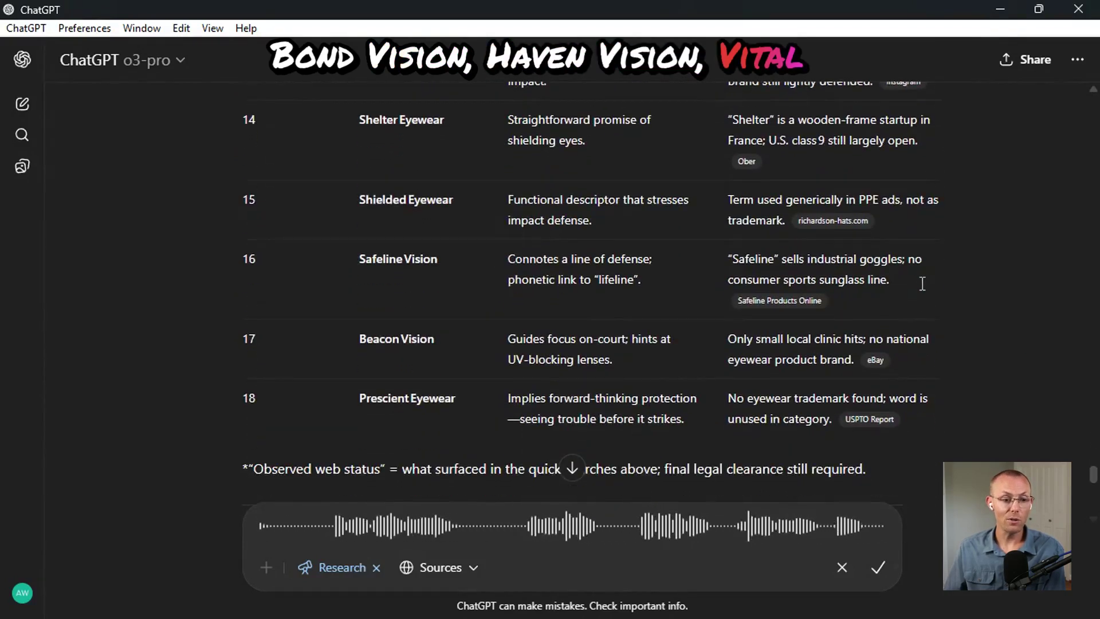
scroll(921, 287, "up", 1)
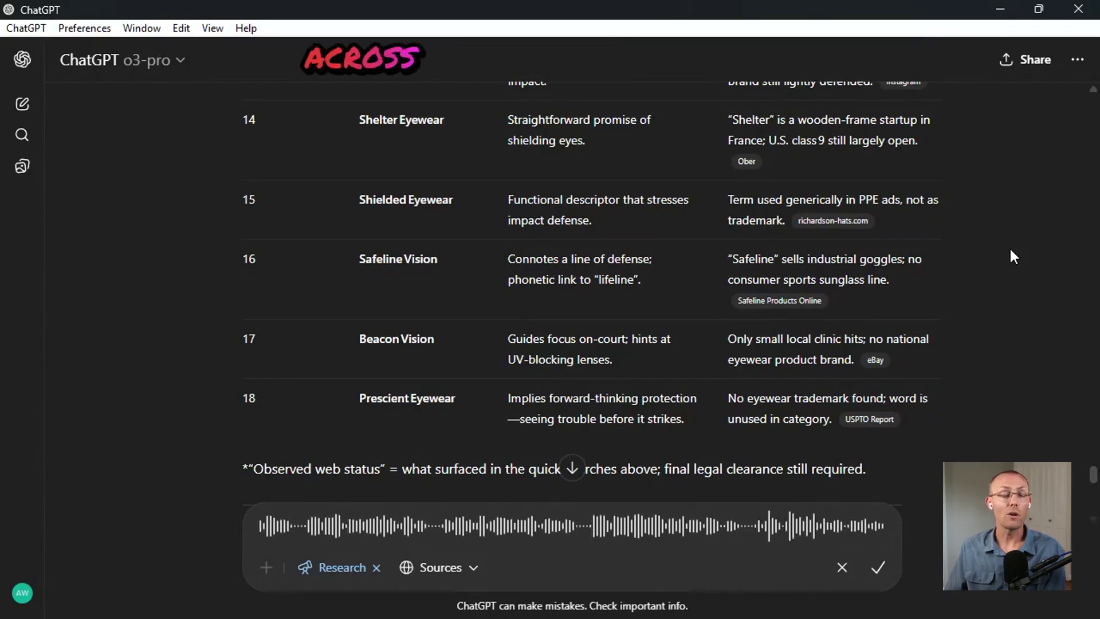
left_click(878, 567)
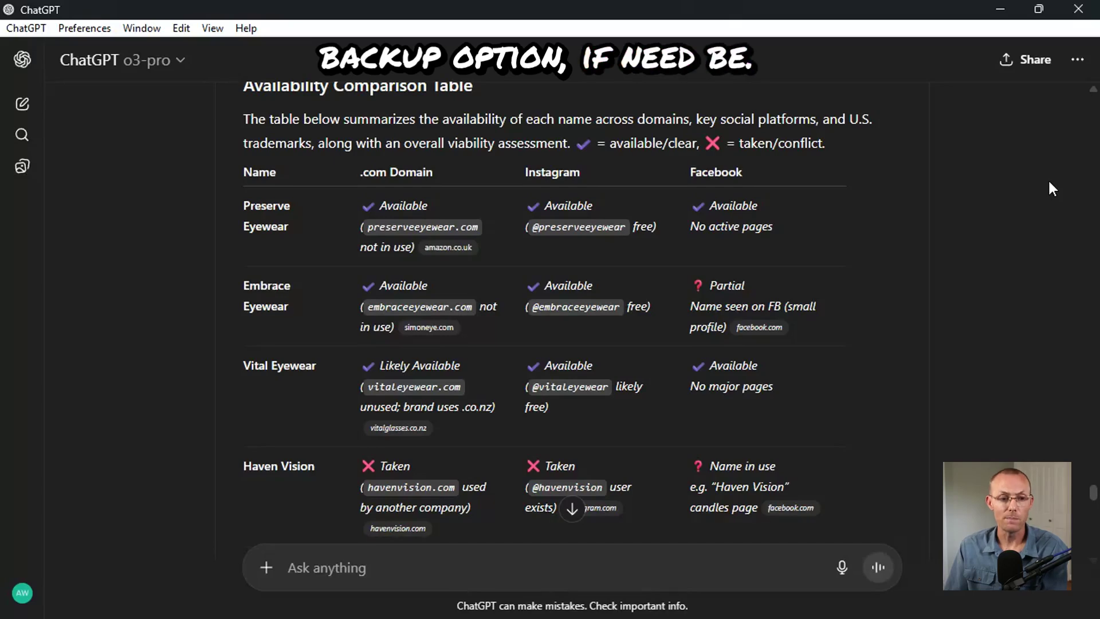
Scroll the deep-research report to look for the availability comparison table
scroll(1051, 359, "up", 1)
scroll(1051, 359, "down", 15)
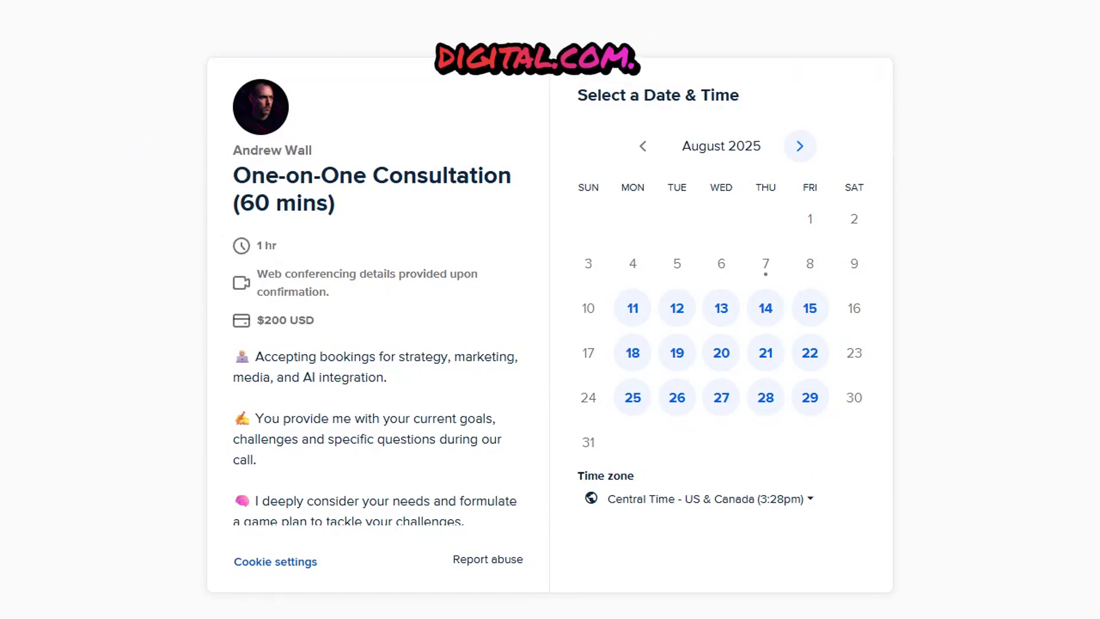
Select the 10:00am slot on Thursday, August 14 and look over its details form
left_click(765, 315)
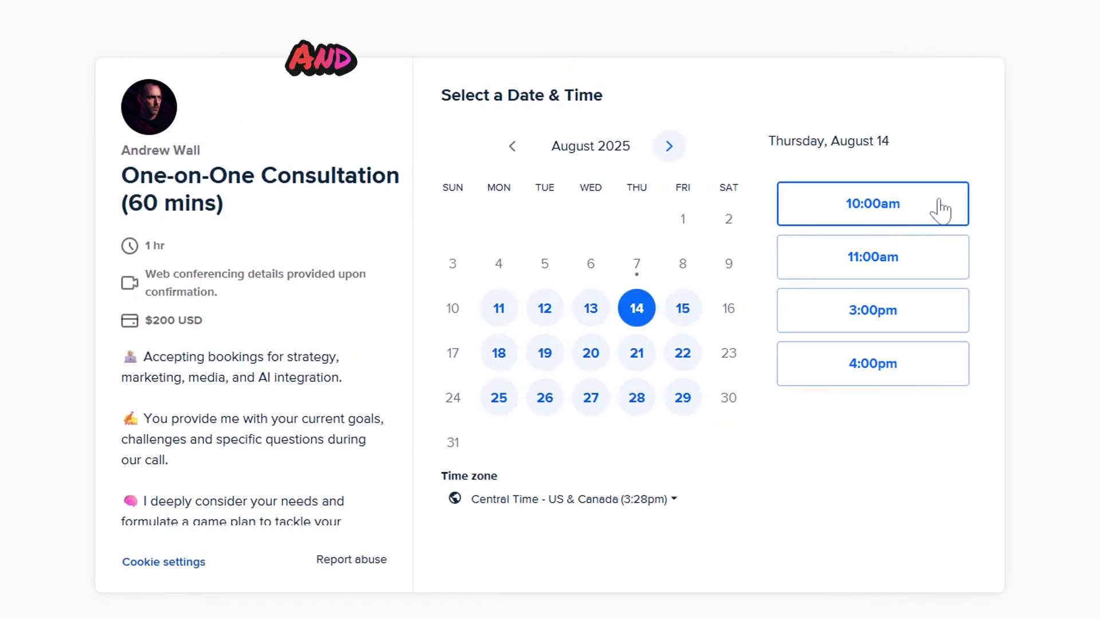
left_click(941, 209)
left_click(940, 210)
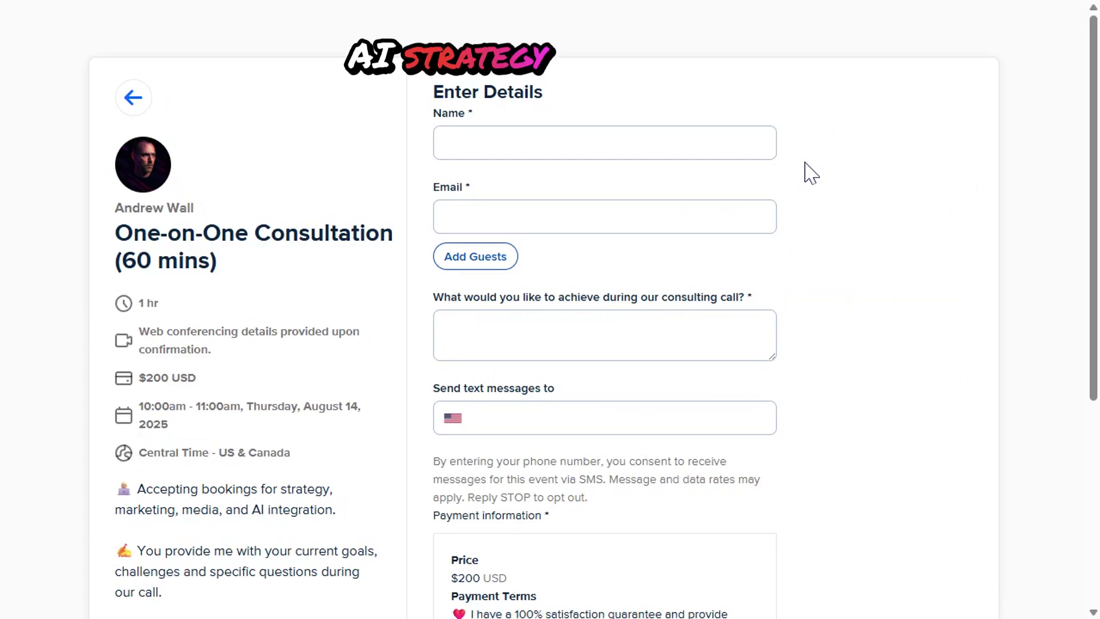
scroll(811, 172, "down", 5)
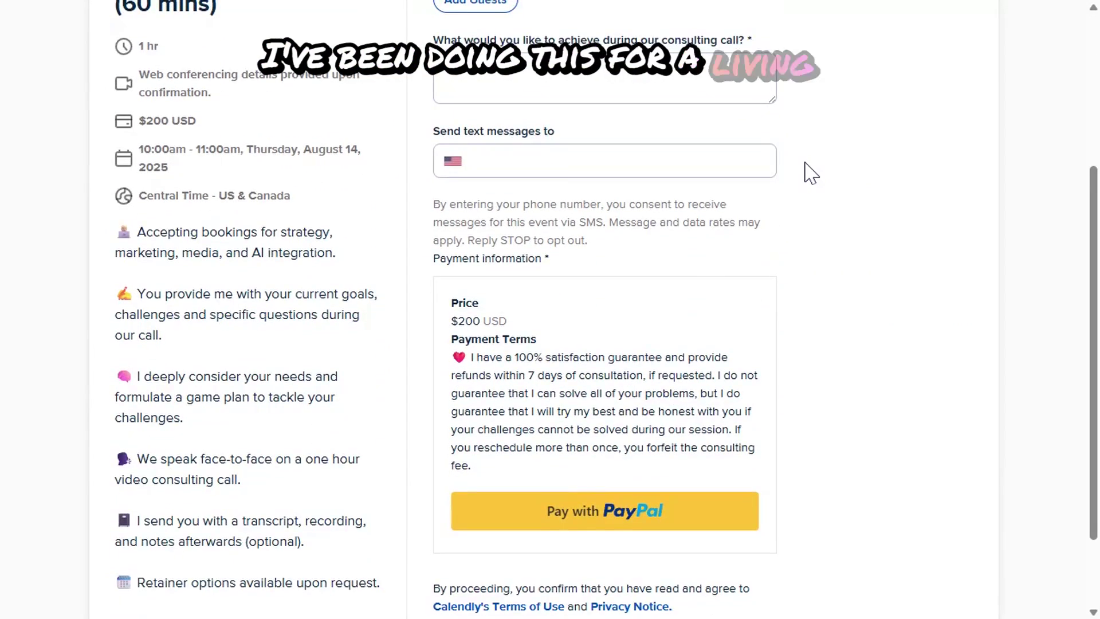
scroll(811, 172, "up", 5)
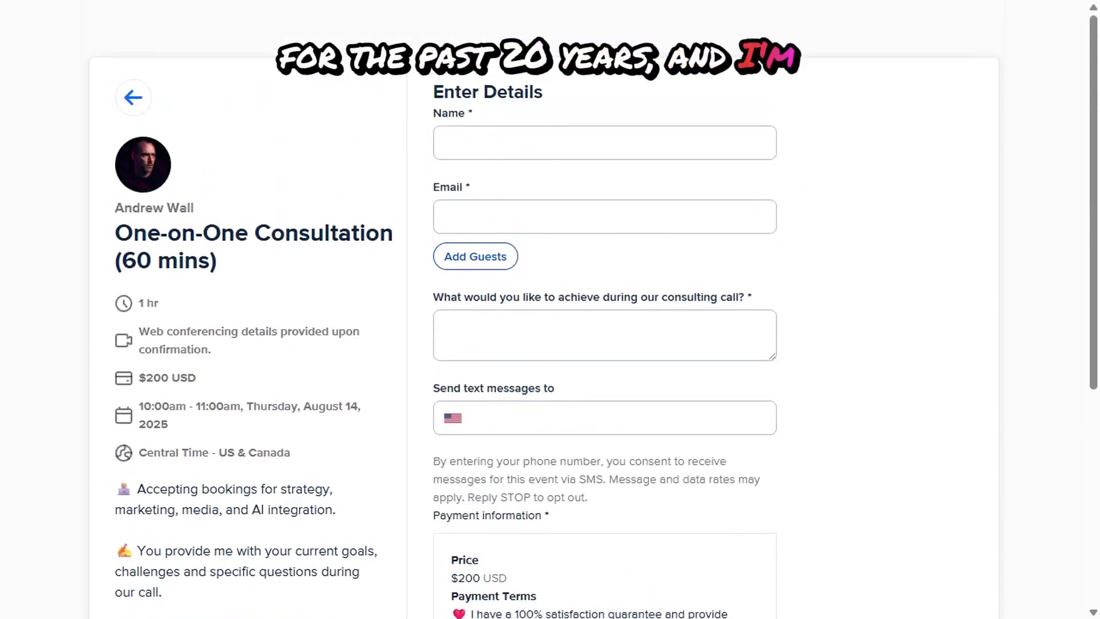
Switch the booking to the 4:00pm slot on Thursday, August 28 instead
left_click(135, 98)
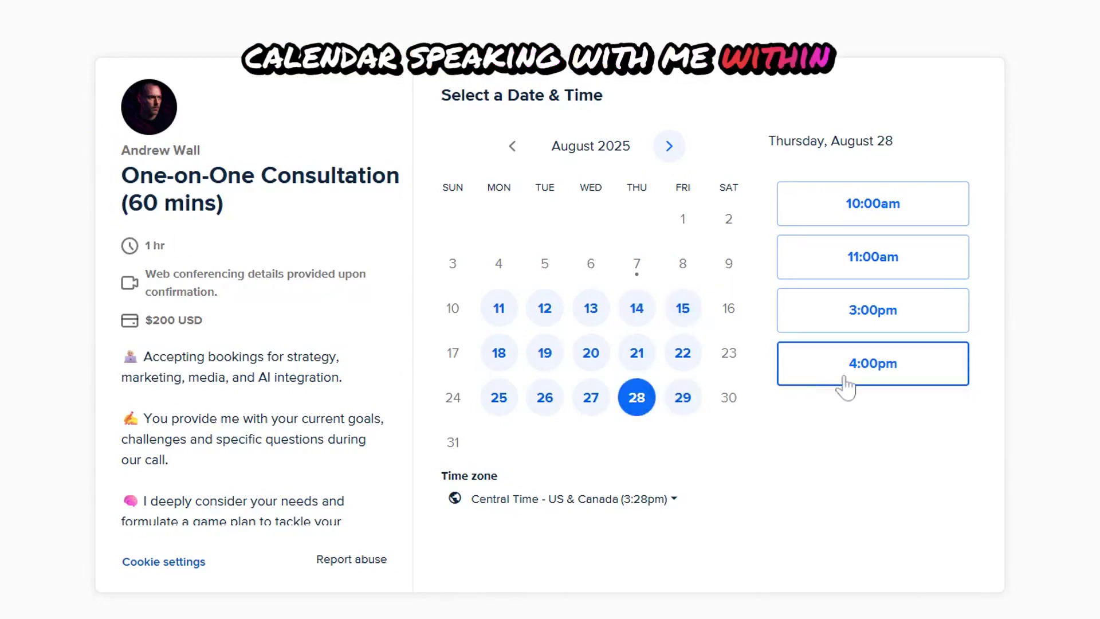
left_click(823, 378)
left_click(905, 383)
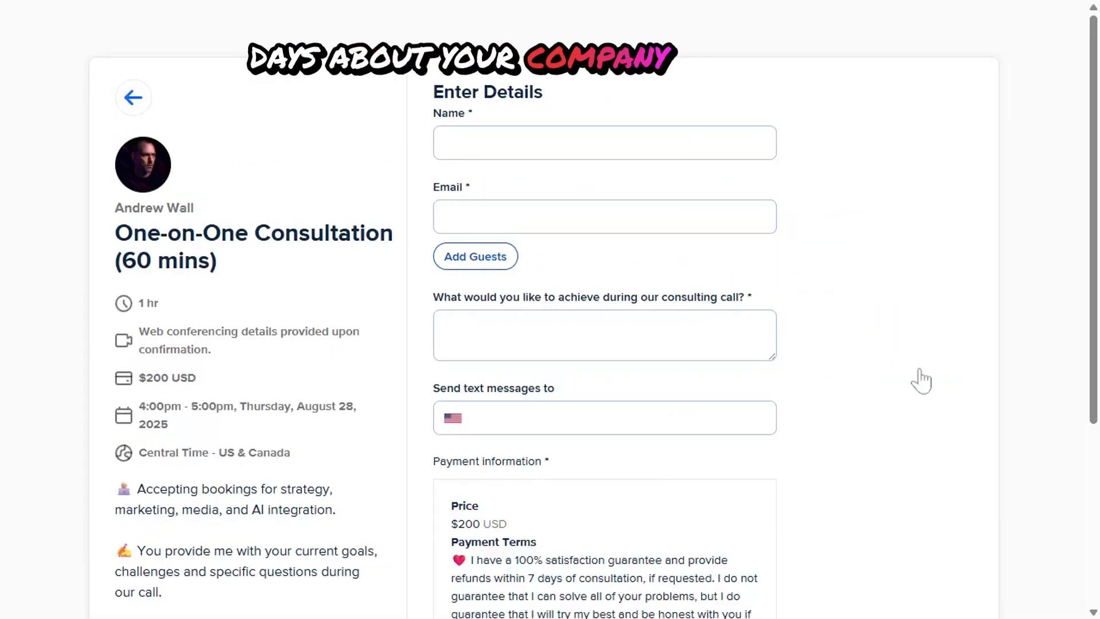